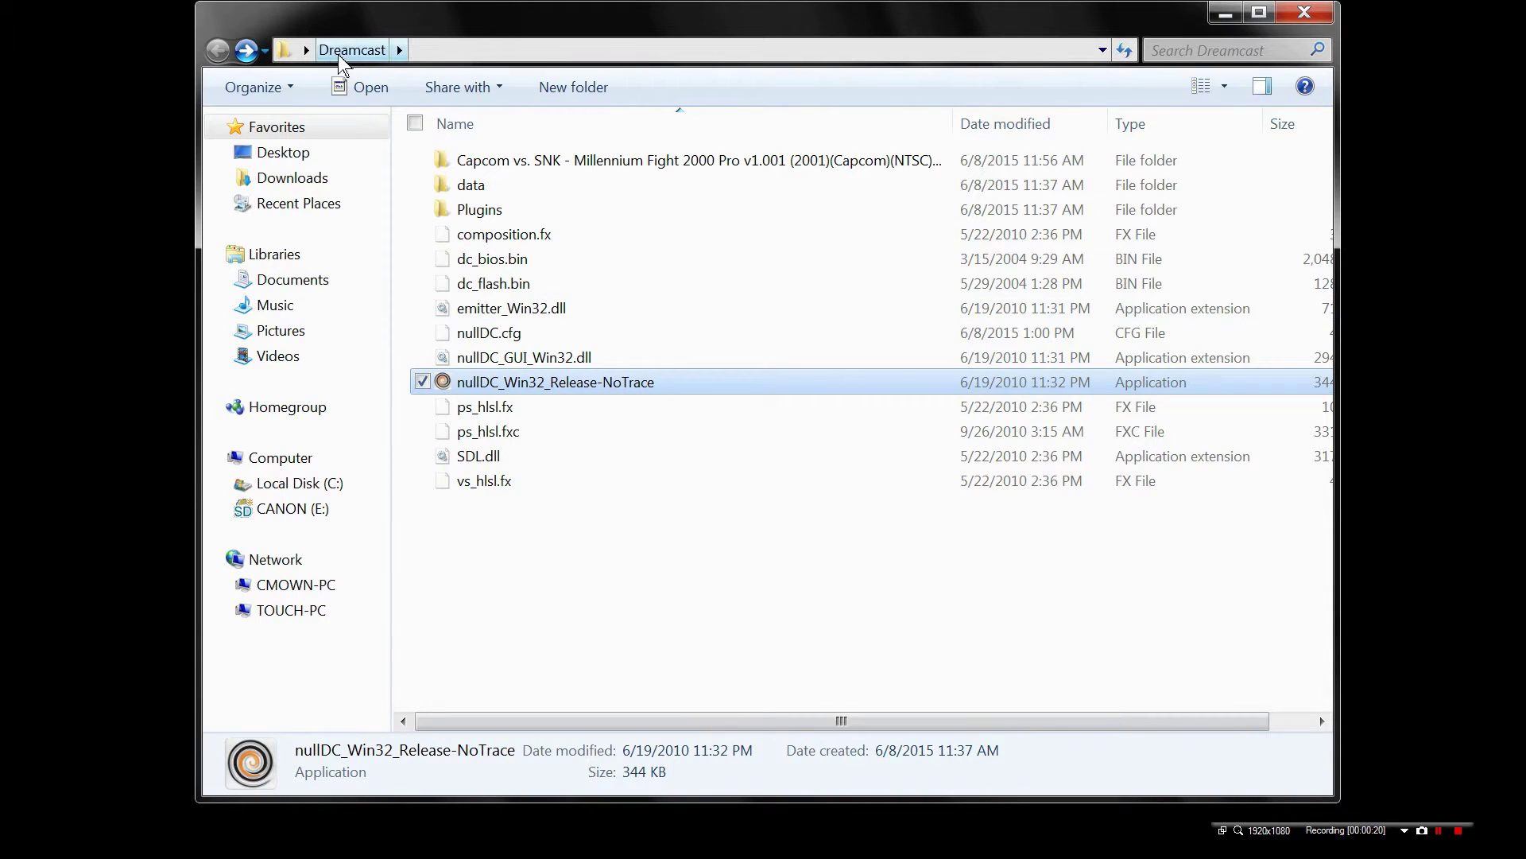
Examine the files in the Capcom vs. SNK game folder and return to the Dreamcast folder
double_click(505, 163)
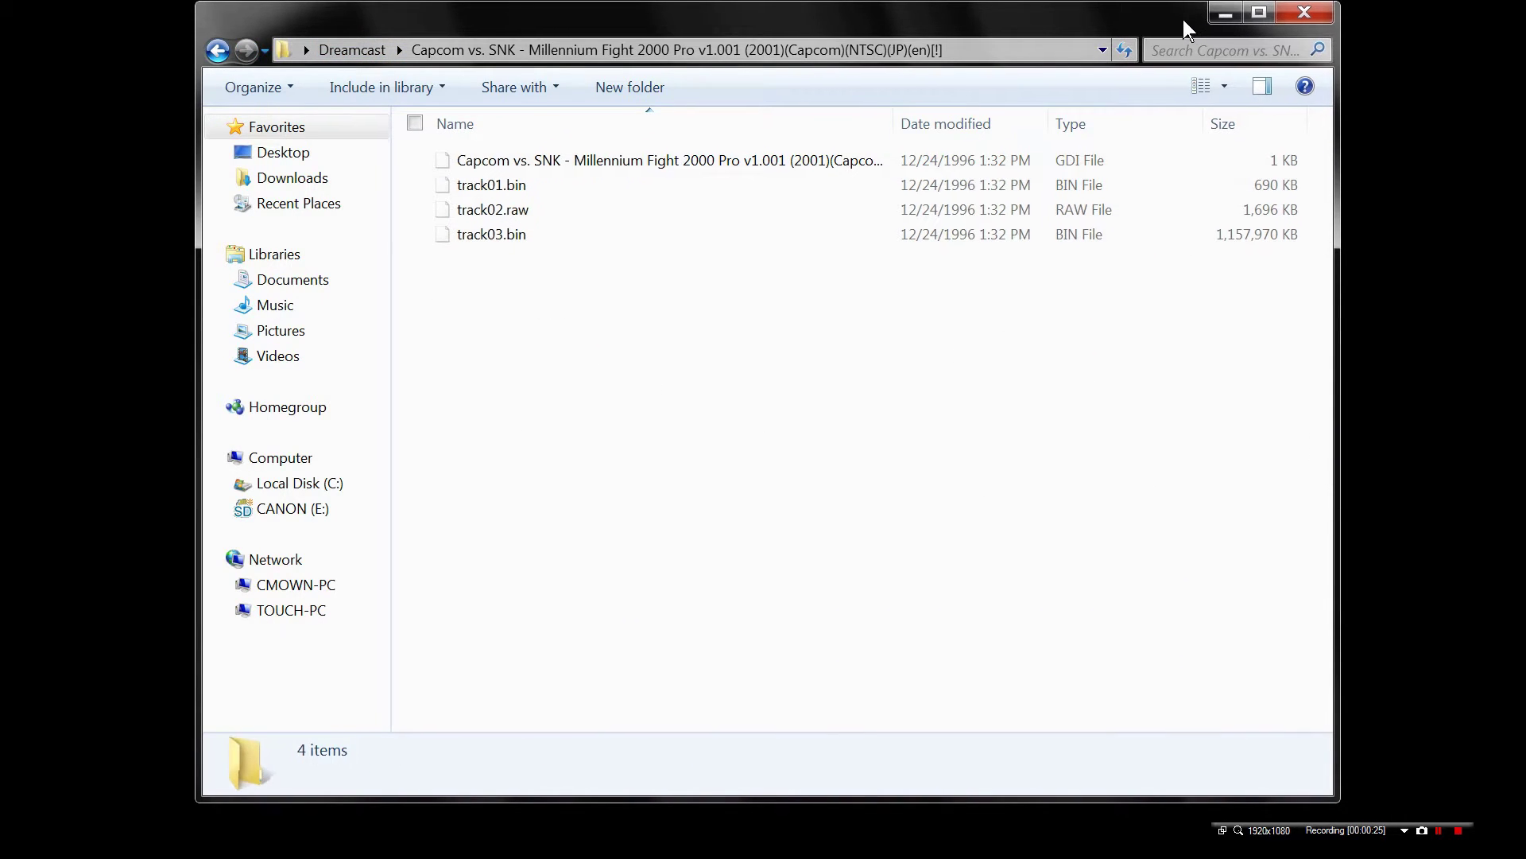
left_click_drag(1188, 24, 1105, 44)
left_click_drag(1250, 116, 1376, 120)
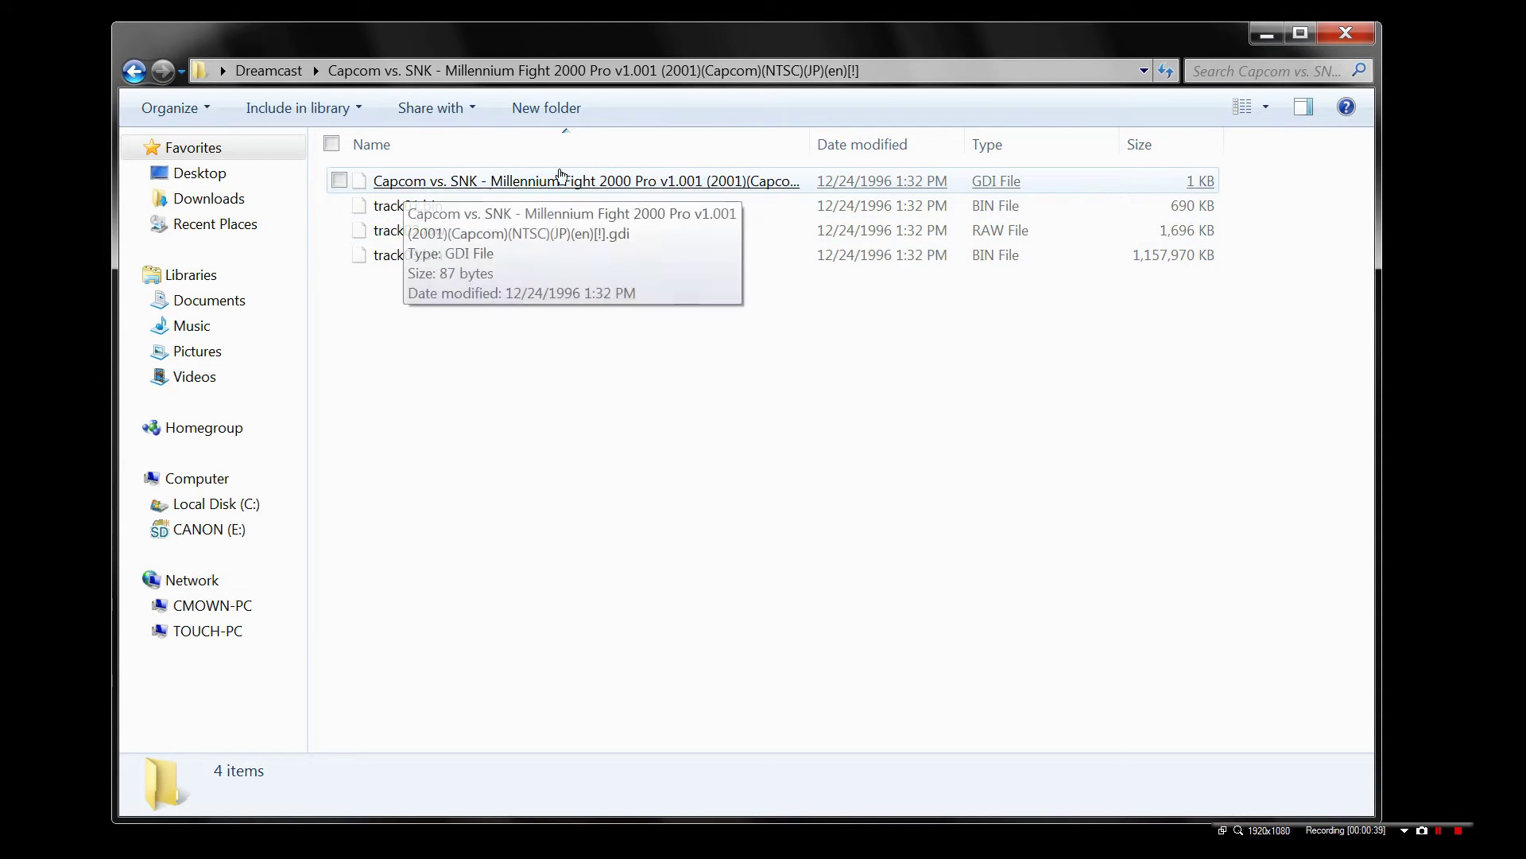
left_click(133, 69)
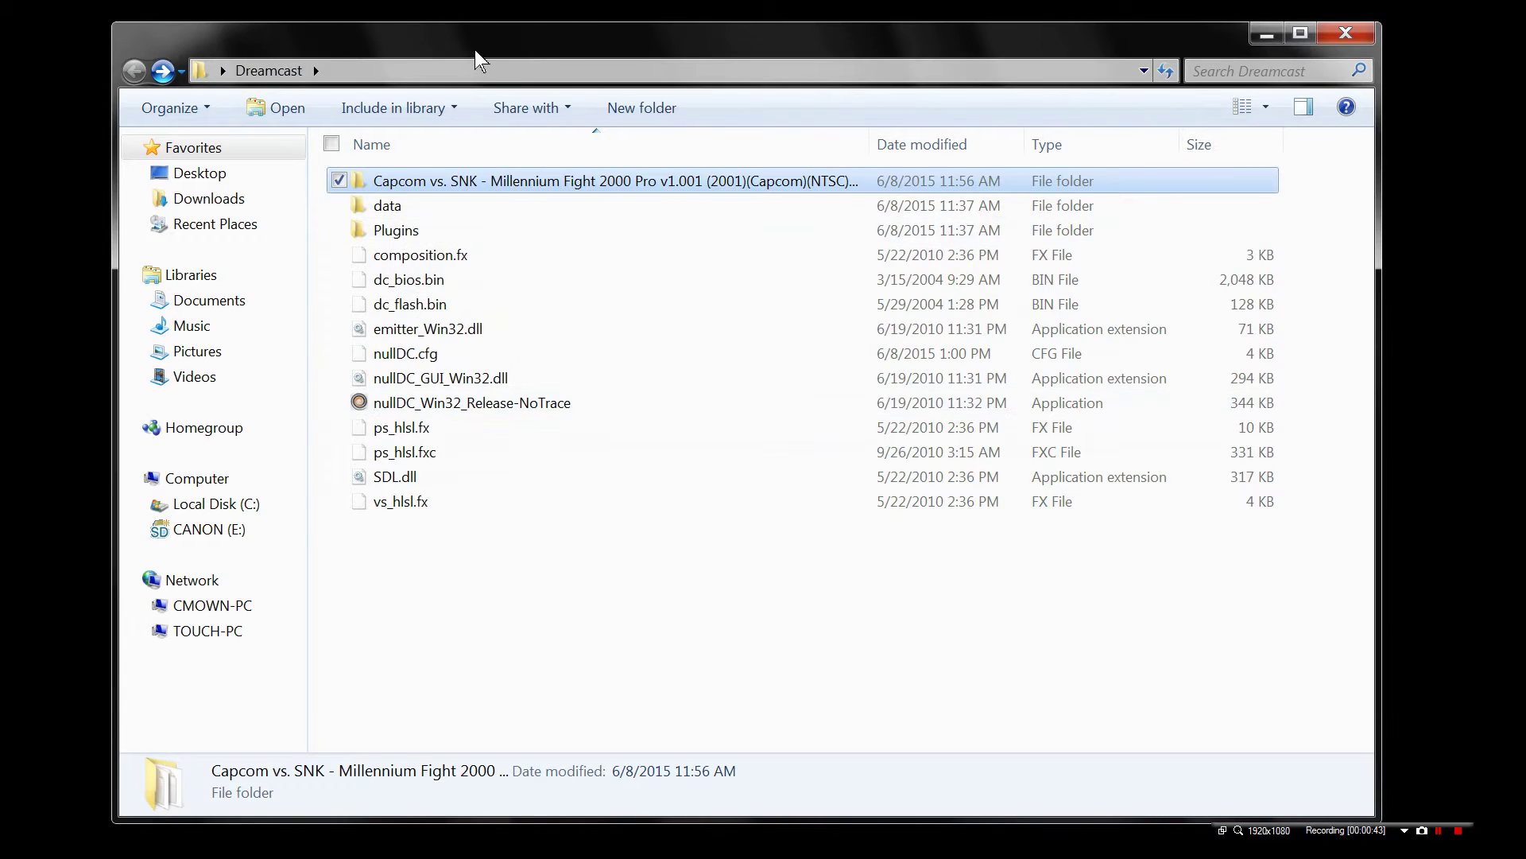
left_click_drag(475, 49, 570, 79)
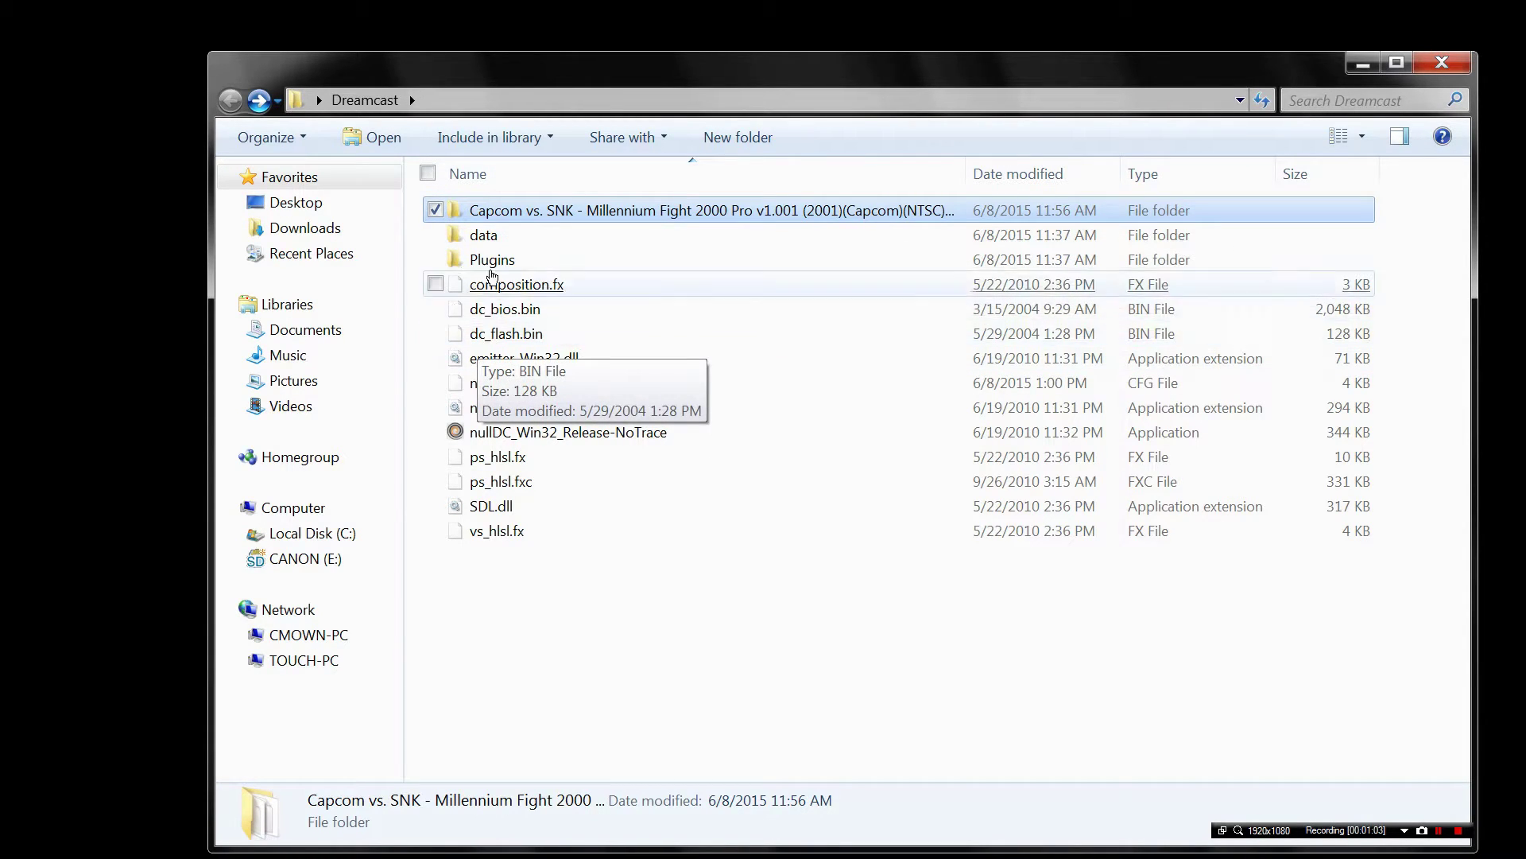
Launch nullDC_Win32_Release-NoTrace from the Dreamcast folder and bring up the file chooser for opening a bin/elf file
double_click(489, 432)
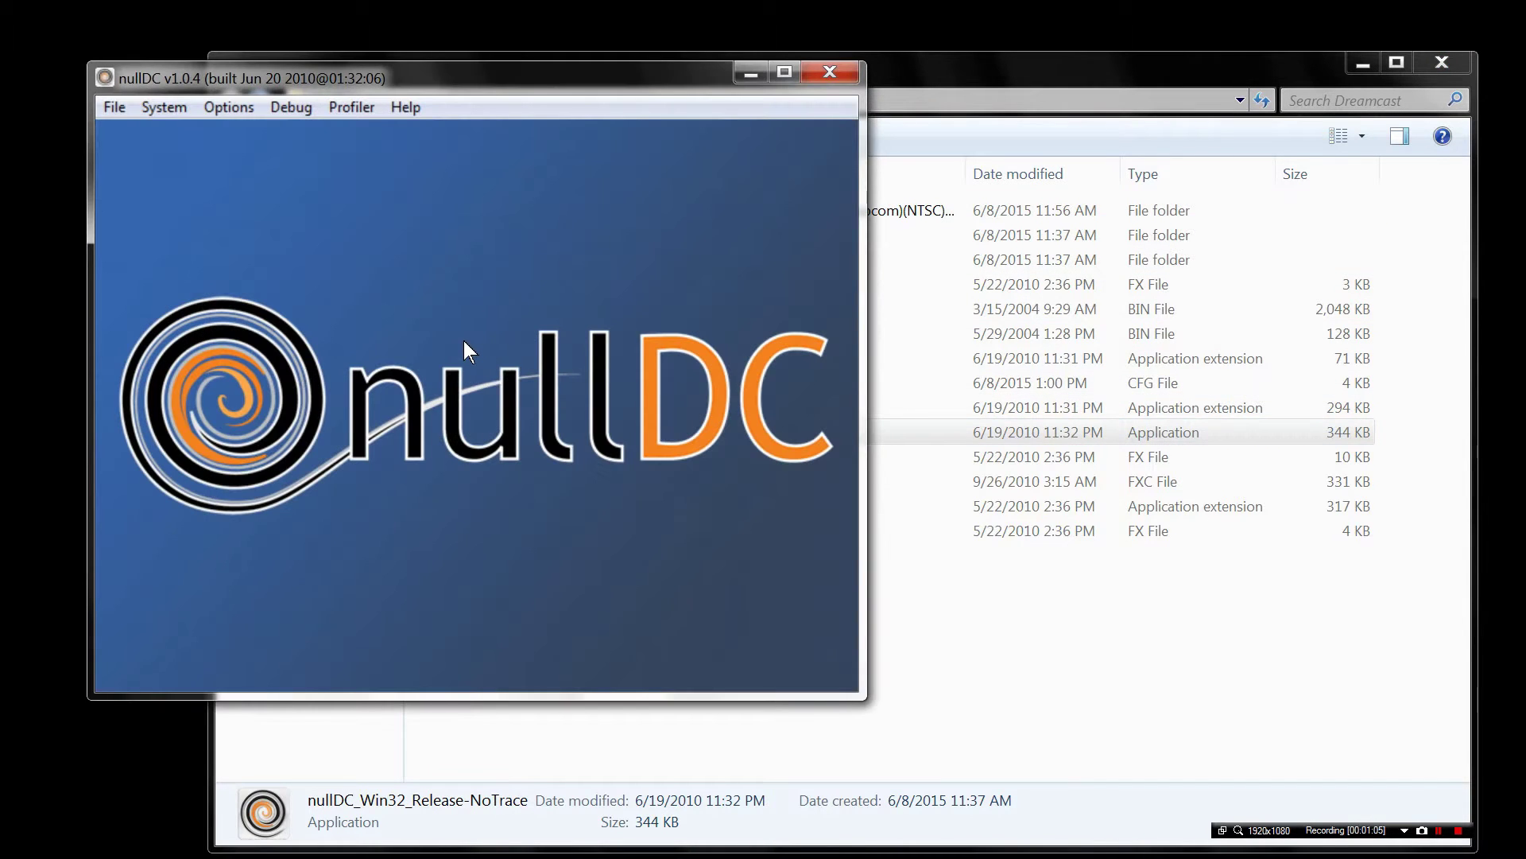
key("Left")
key("Down")
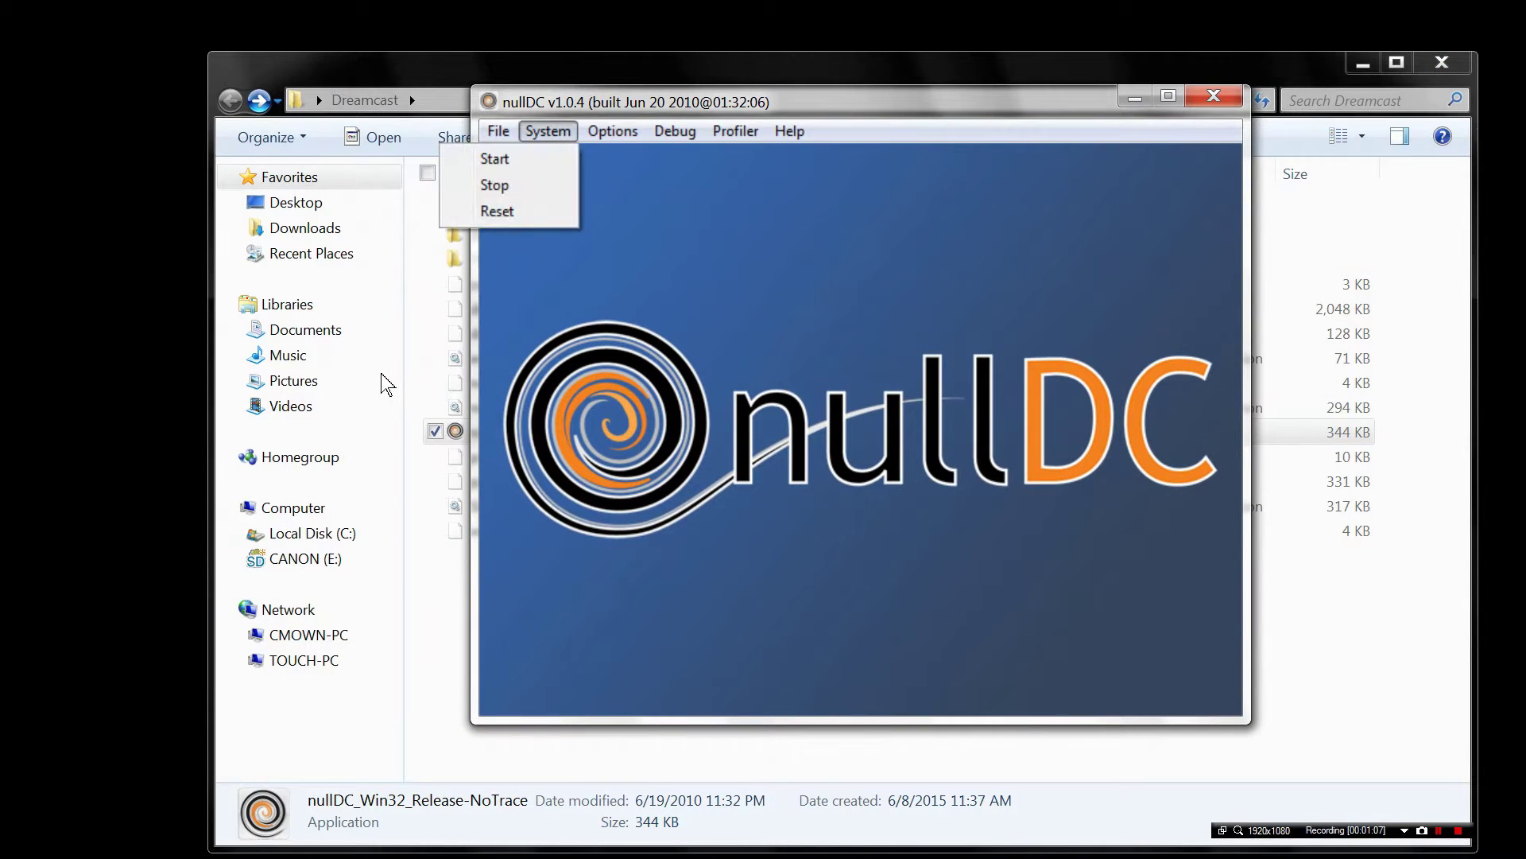
key("Left")
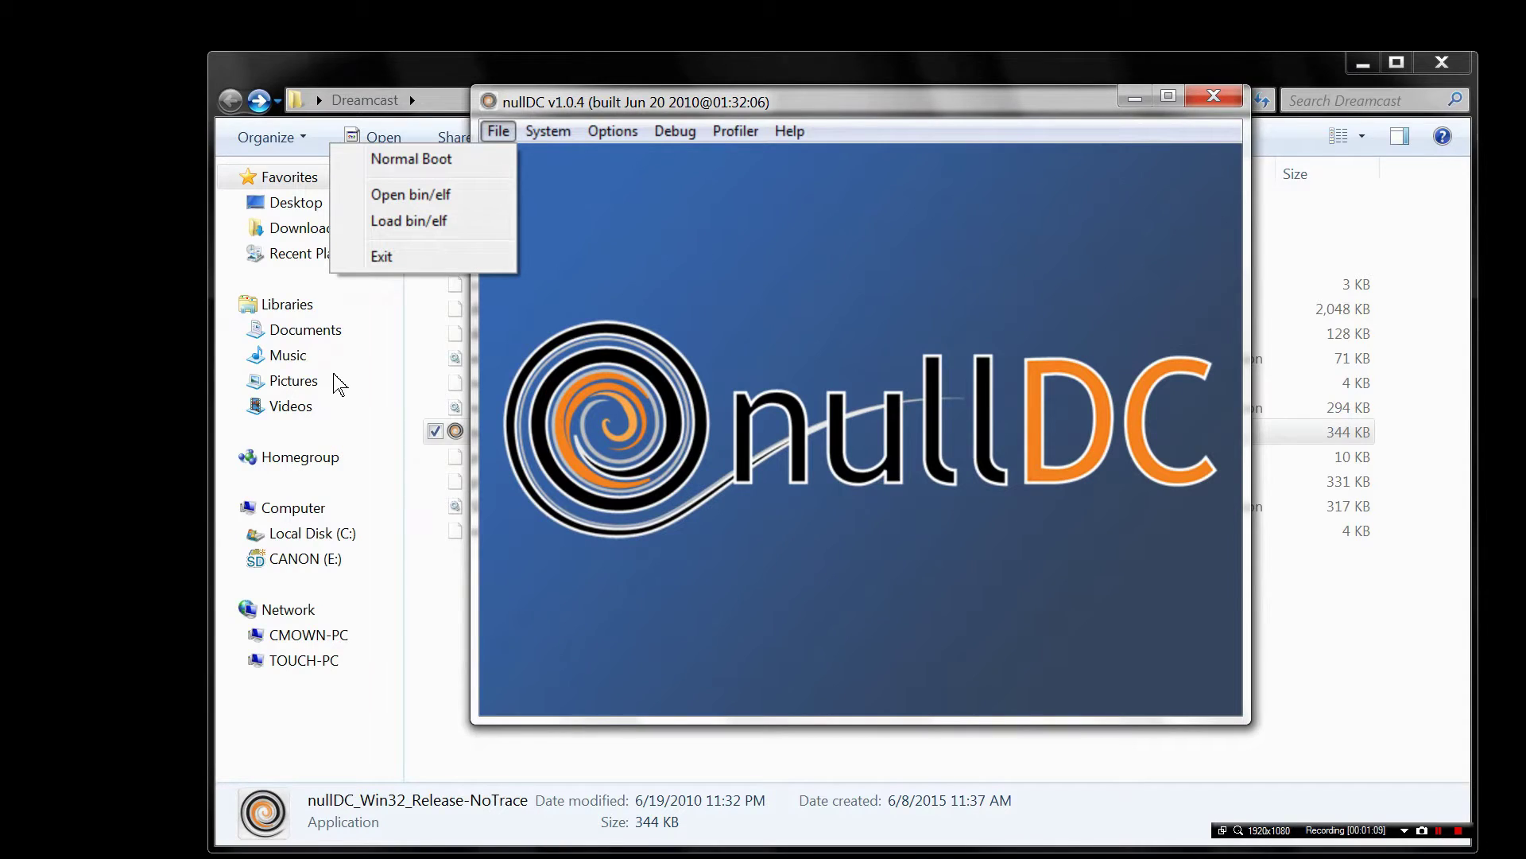
key("Down")
key("Down")
left_click(408, 199)
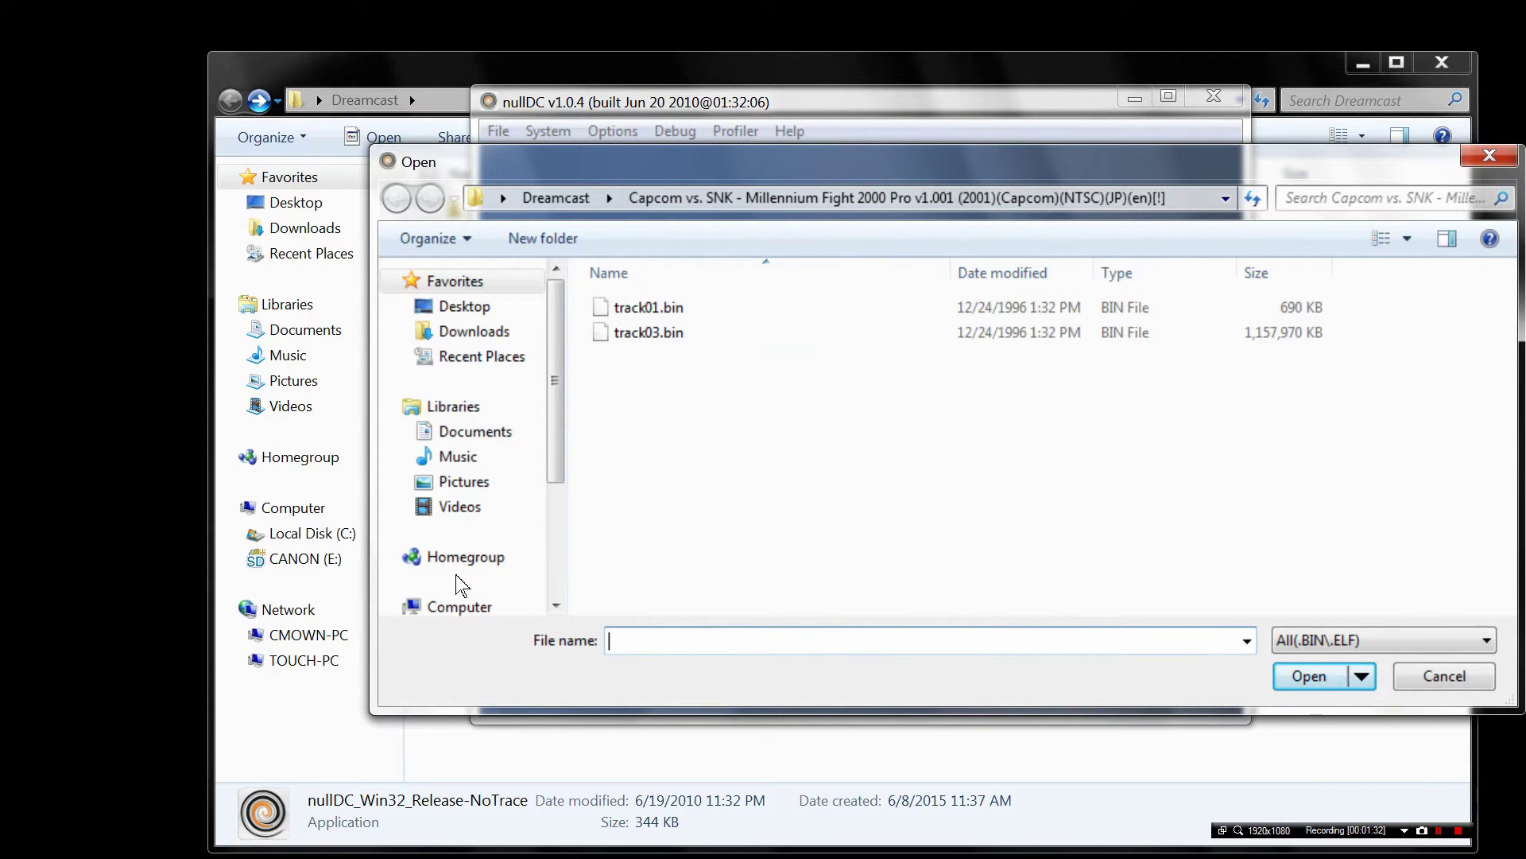
Try to run track01.bin from the Capcom vs. SNK folder, accepting the game's disc image
key("alt+Up")
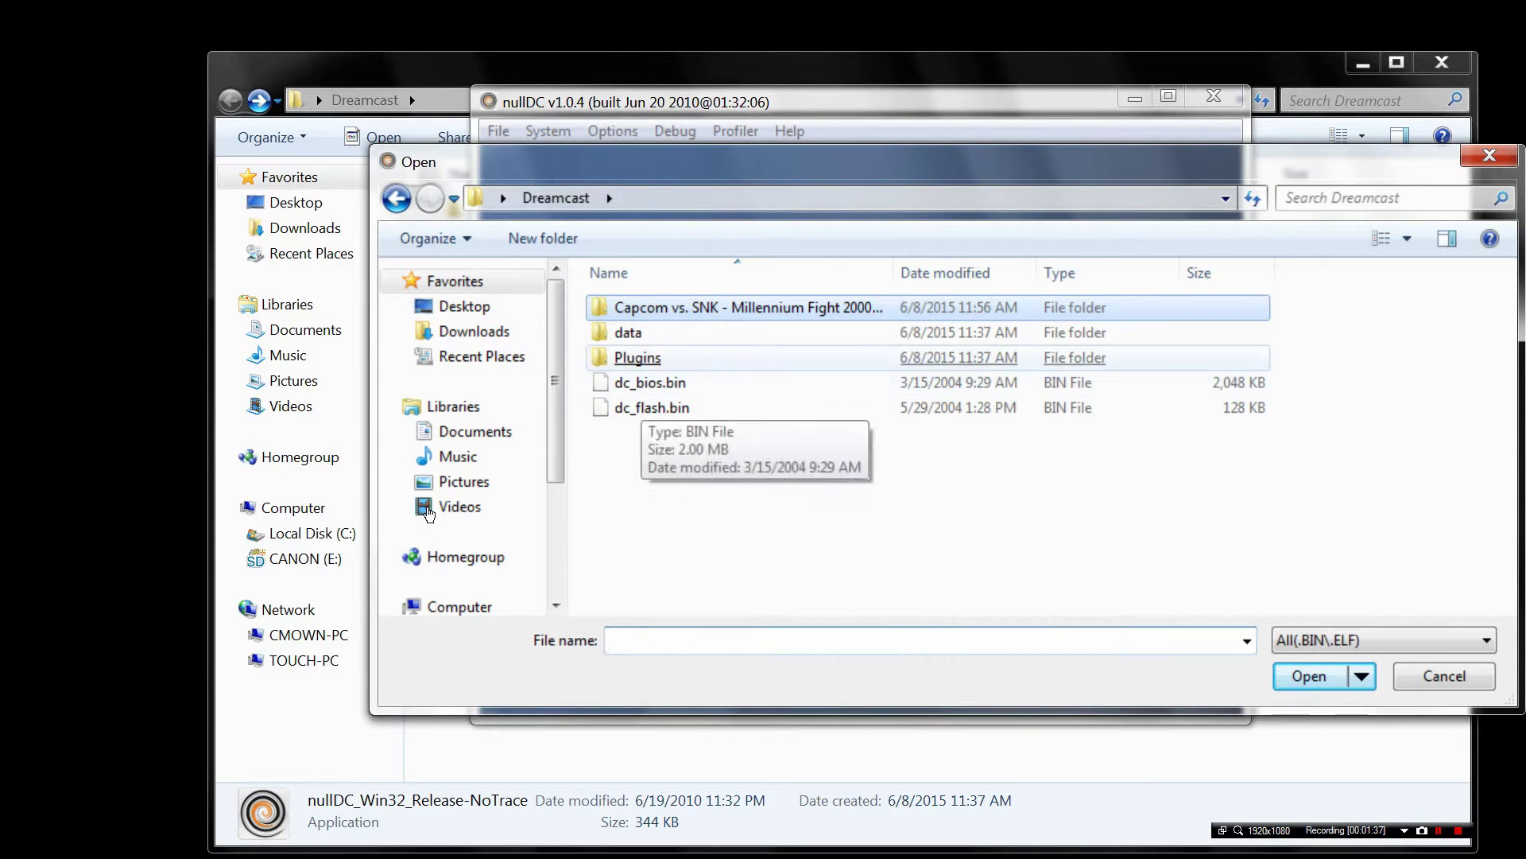
key("Return")
left_click(649, 307)
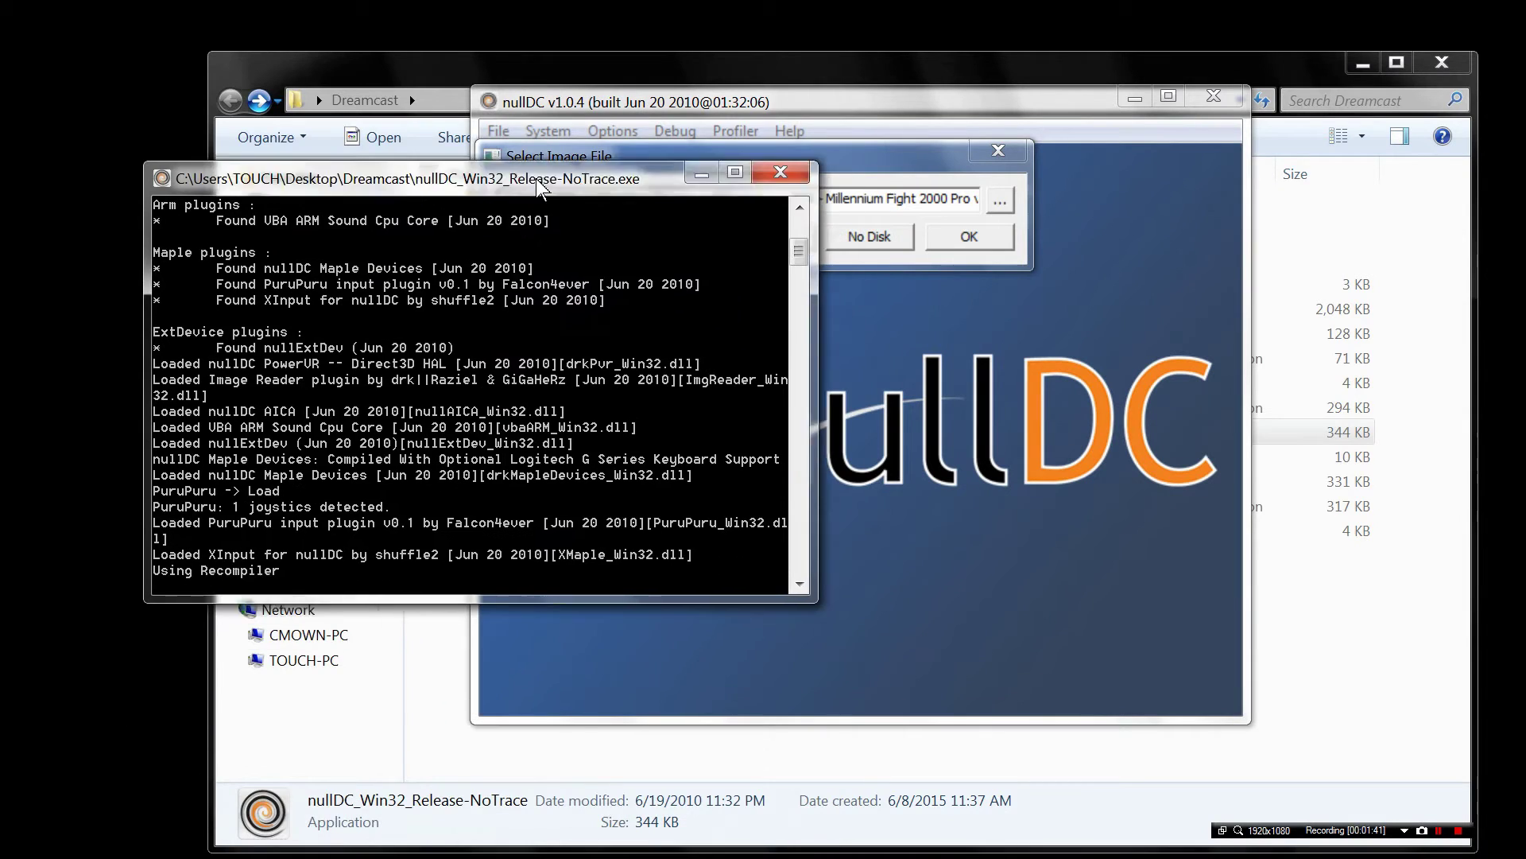
left_click(597, 385)
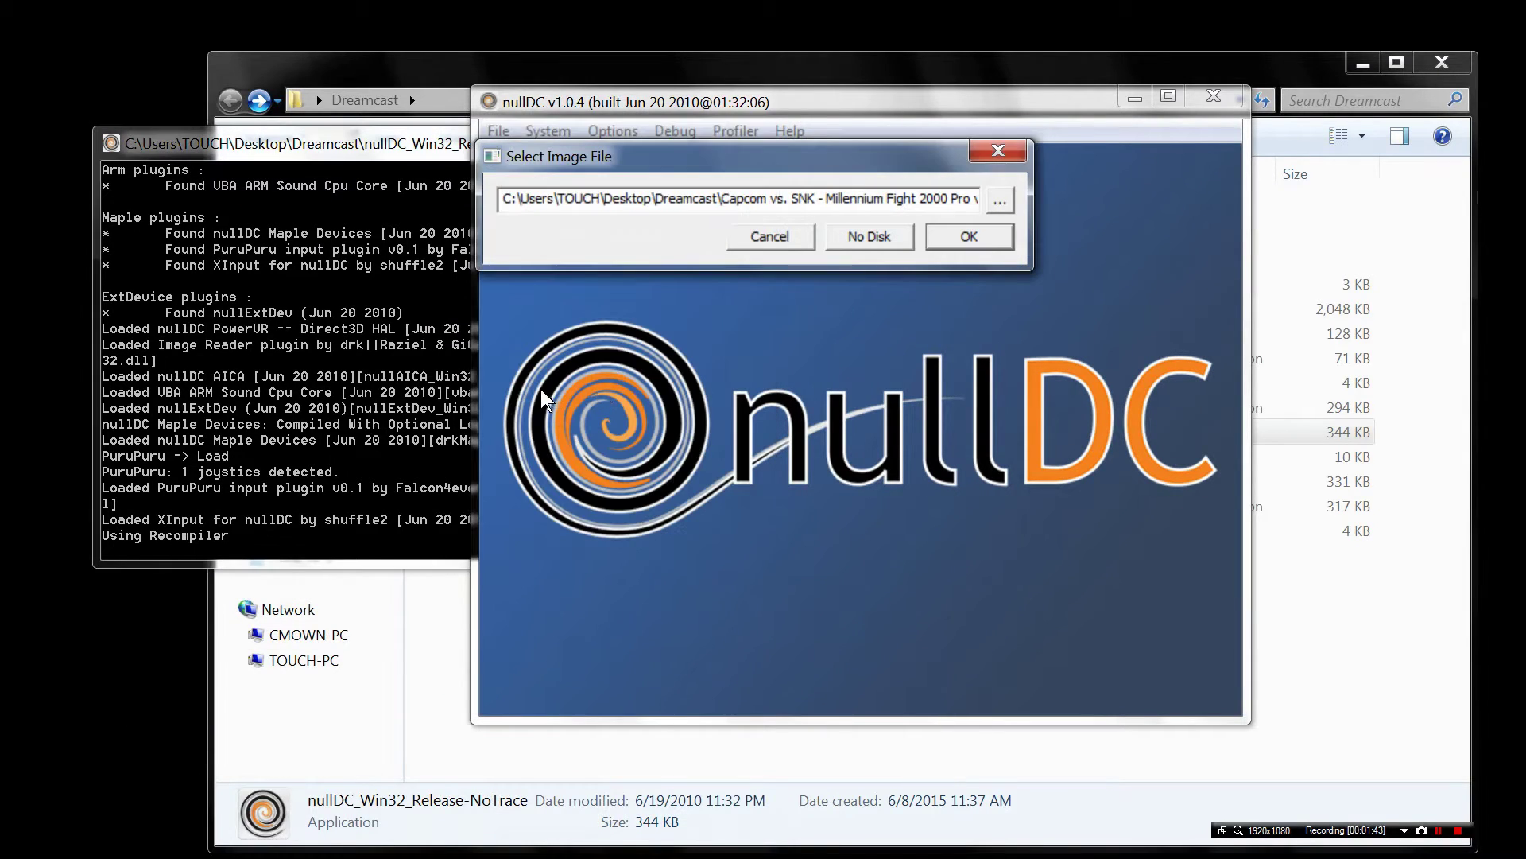
key("Return")
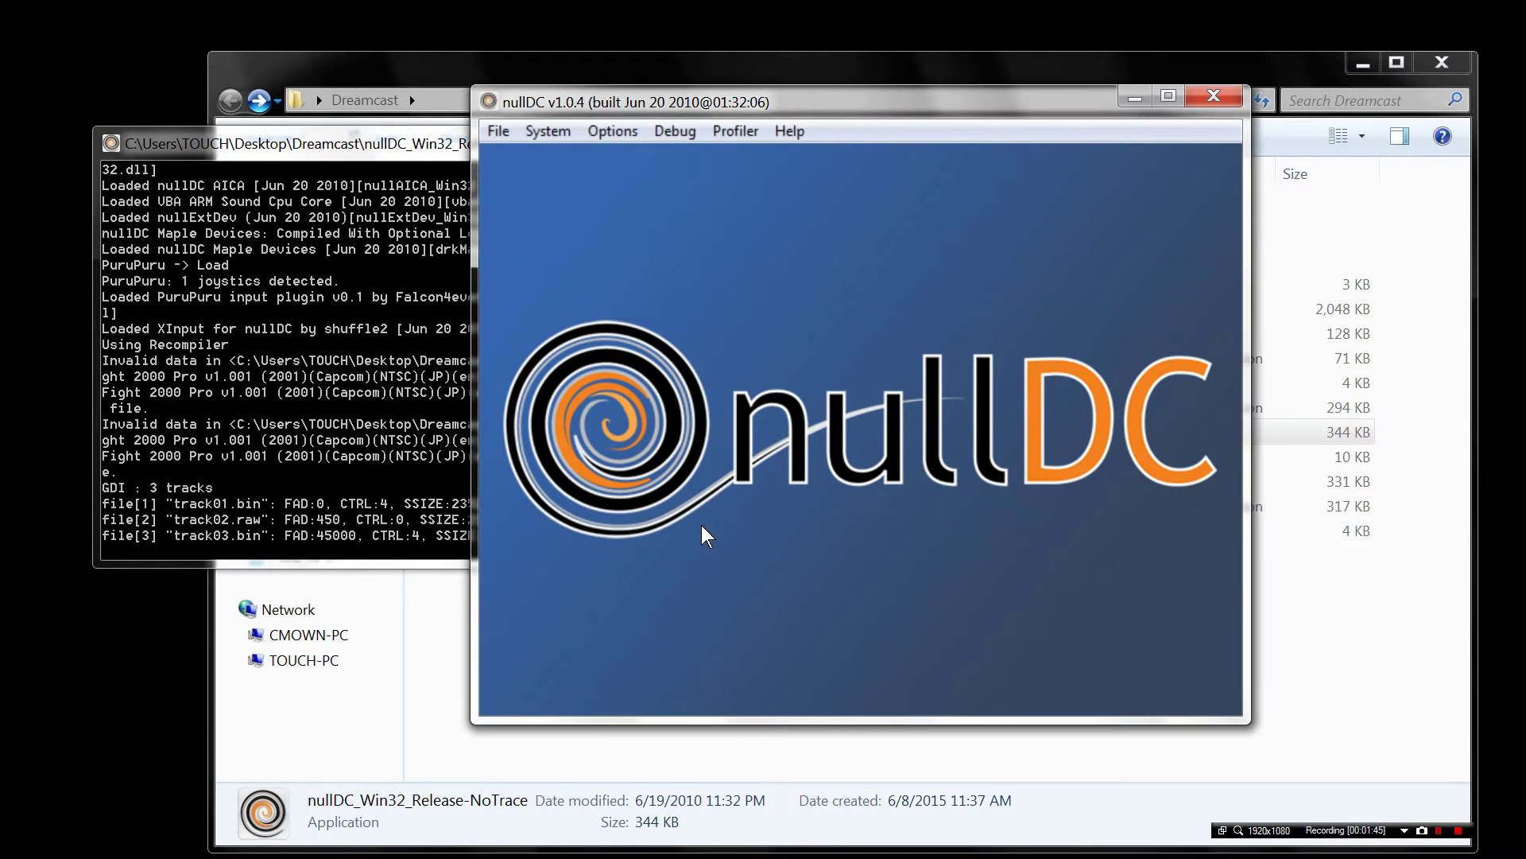
Bring the console window forward, enter "huhuhuhu" to continue execution, and close the emulator
left_click_drag(259, 148, 655, 245)
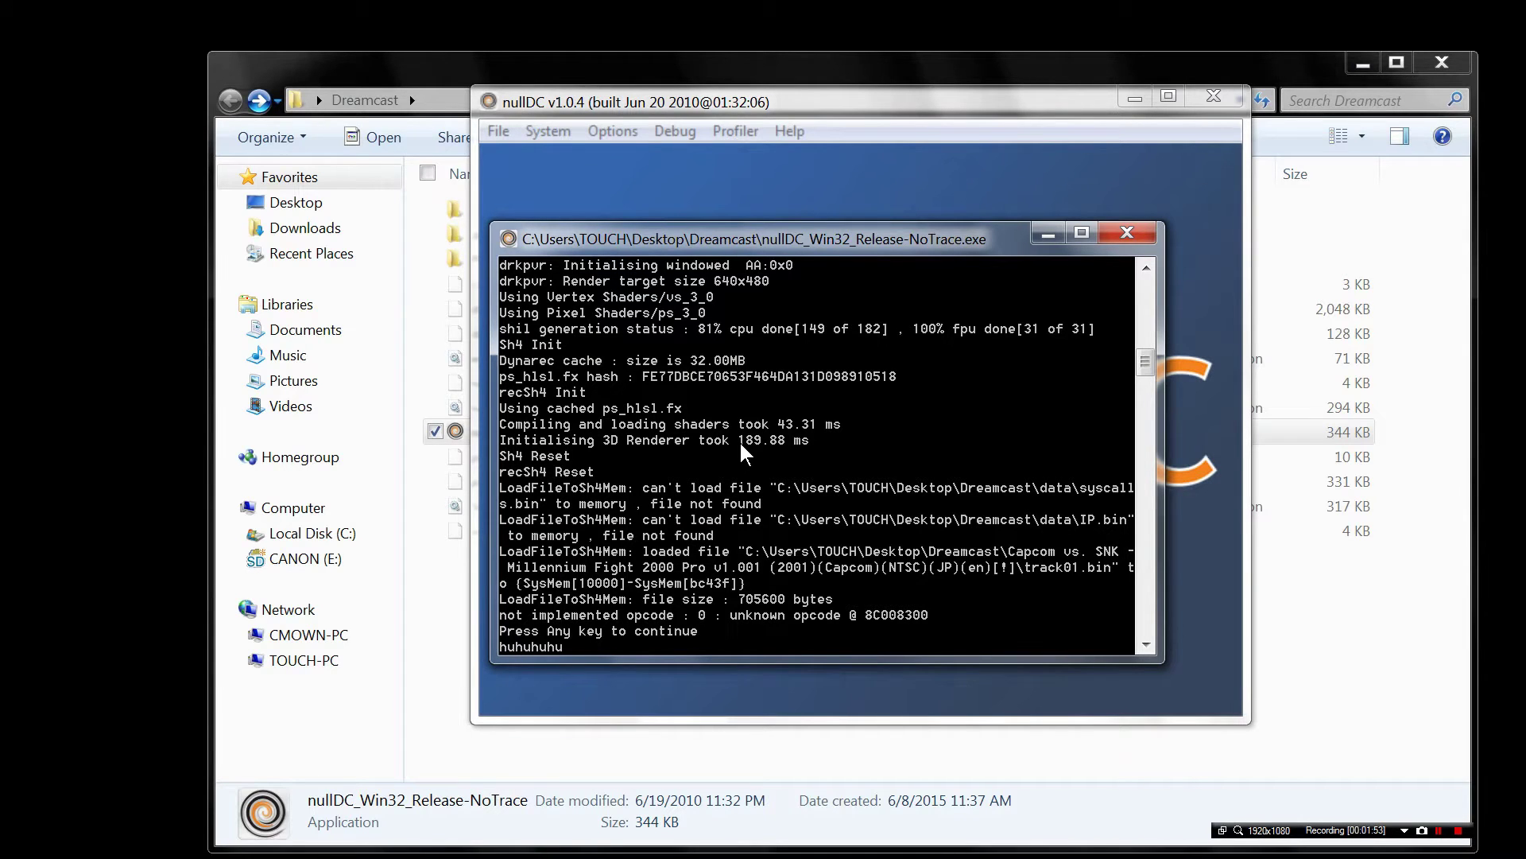
type("huhuhuhu")
key("Return")
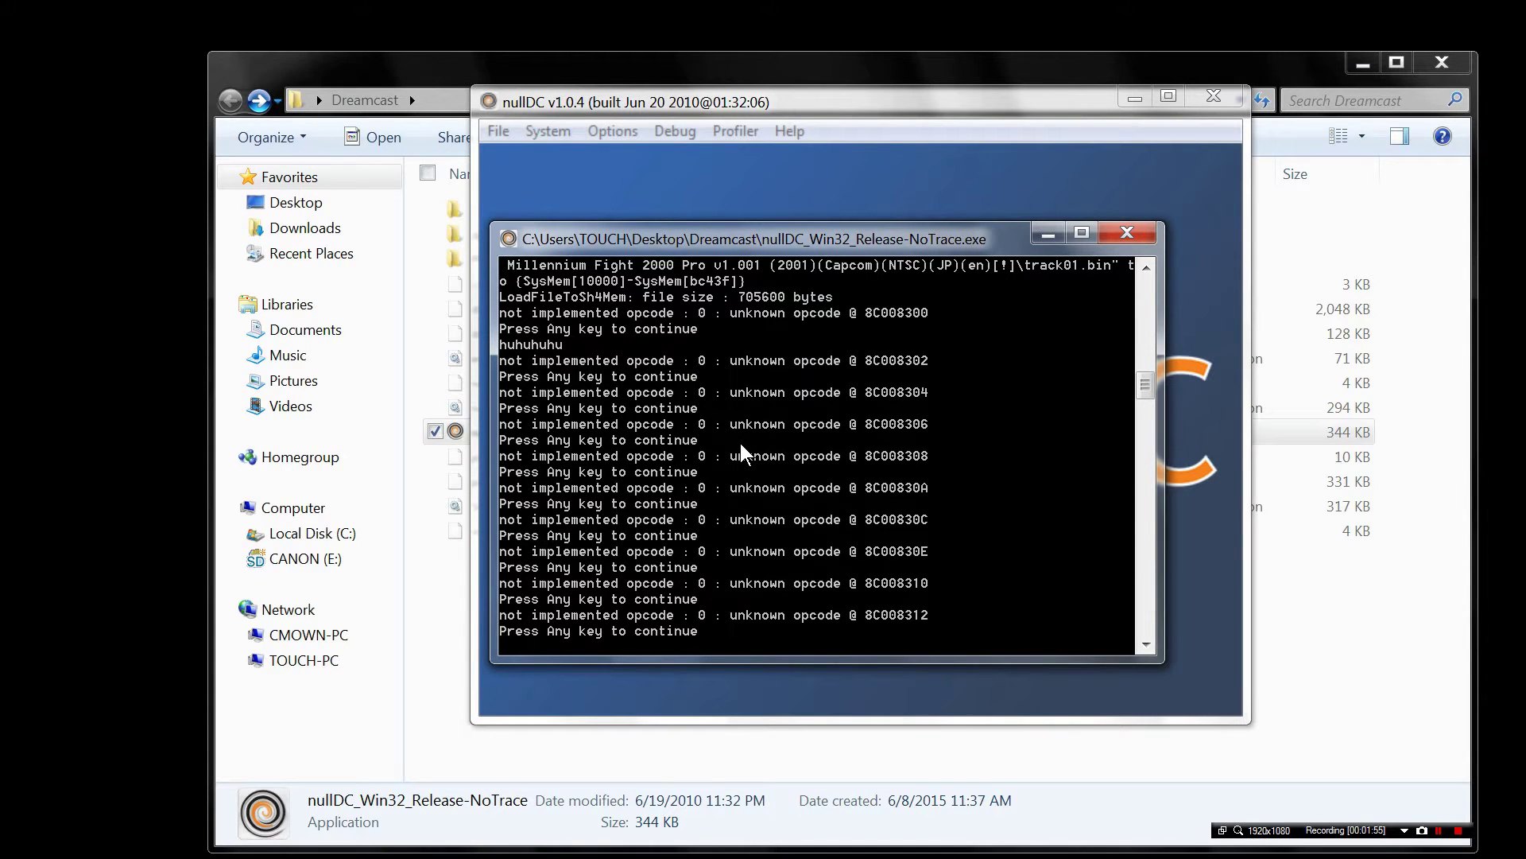
left_click(1144, 233)
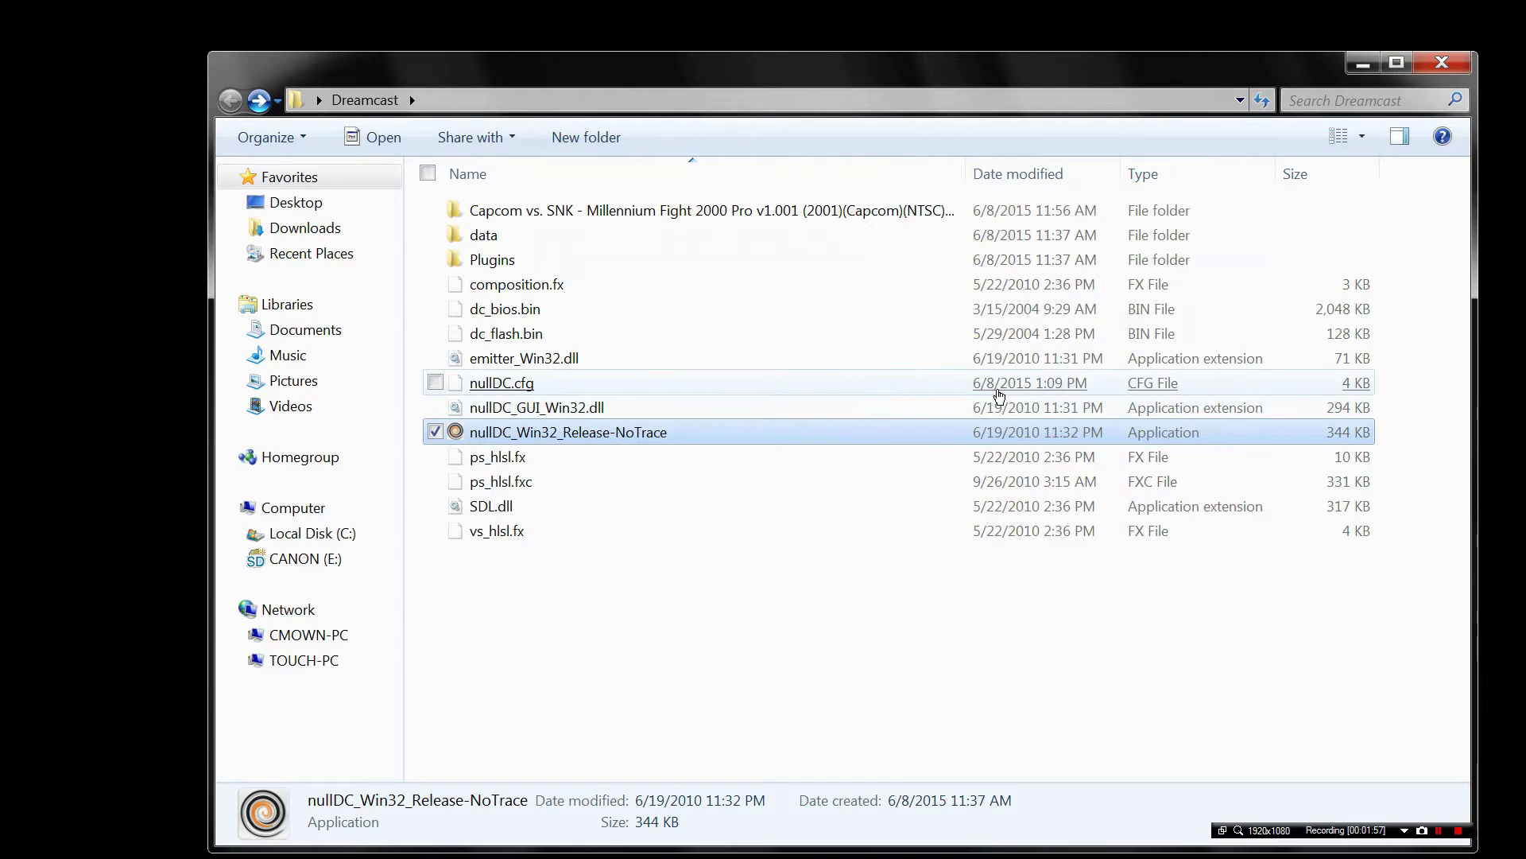
Relaunch nullDC and open dc_bios.bin from the Dreamcast folder as the bin/elf file
double_click(493, 433)
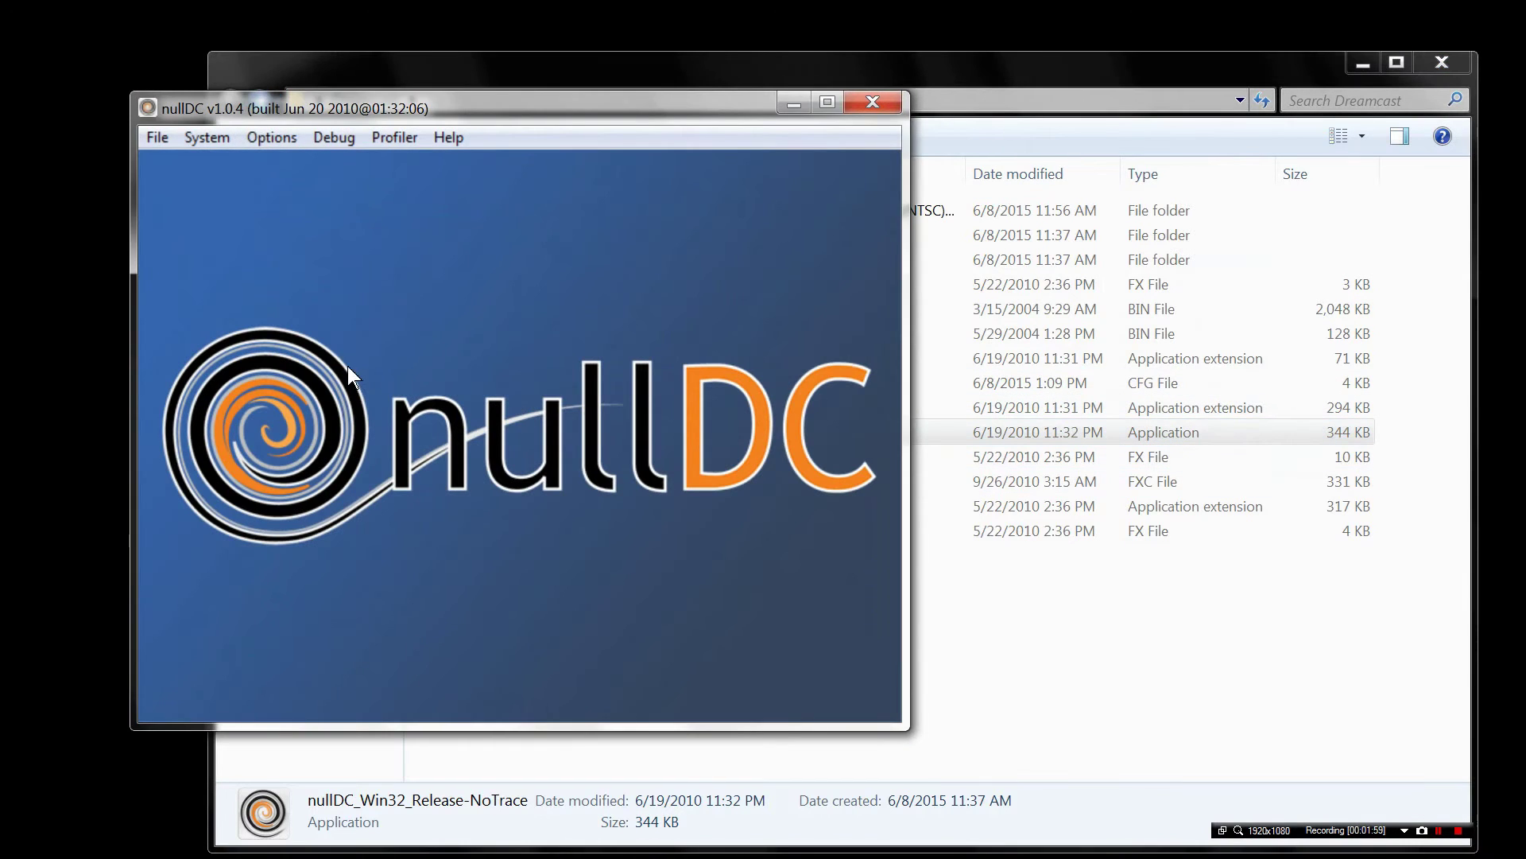
left_click_drag(326, 360, 714, 364)
key("alt+f")
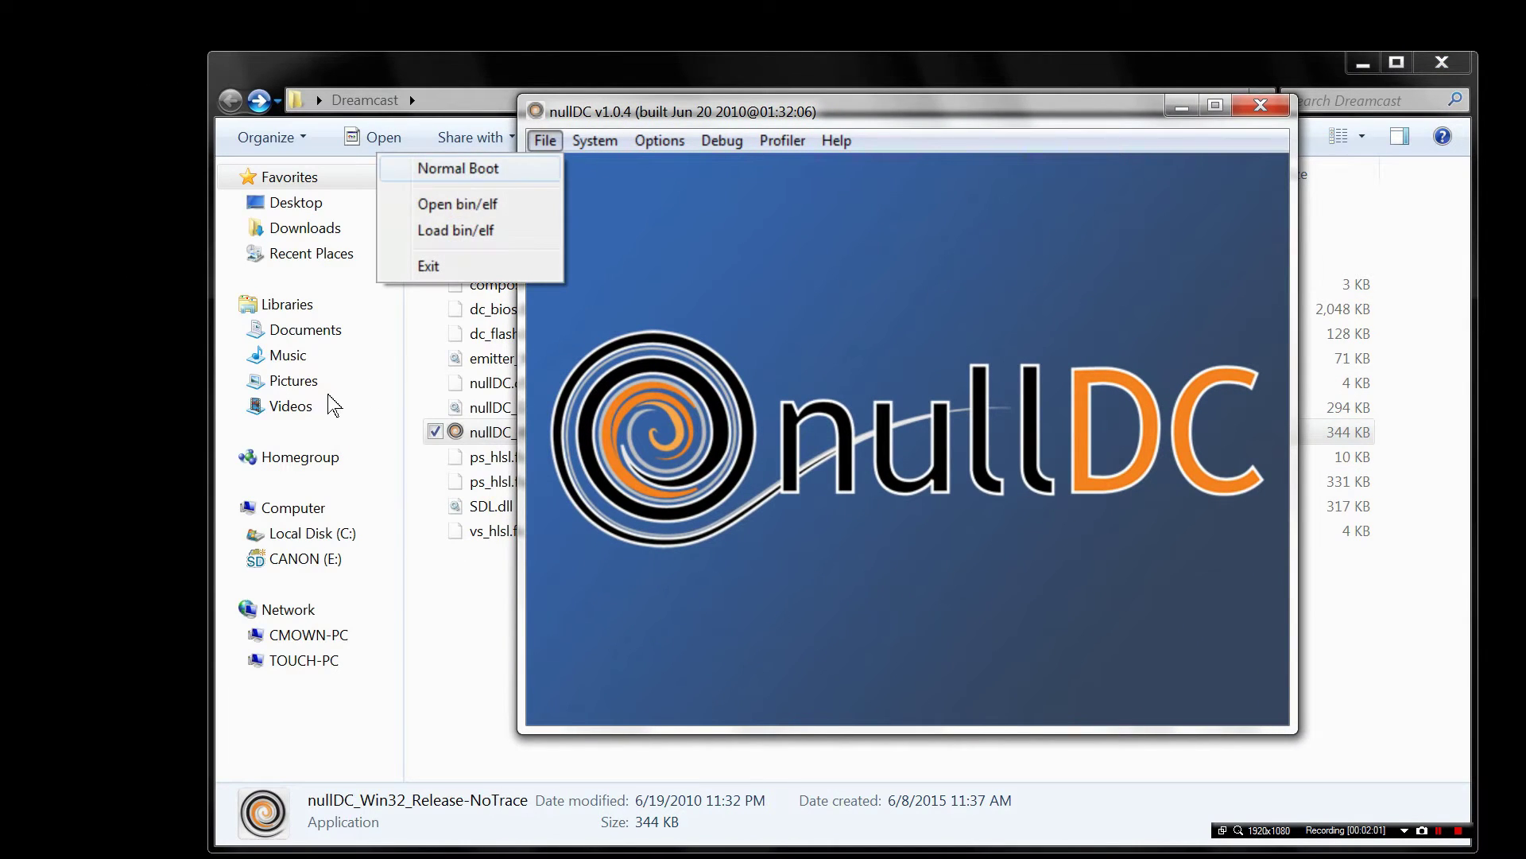
key("Down")
key("Return")
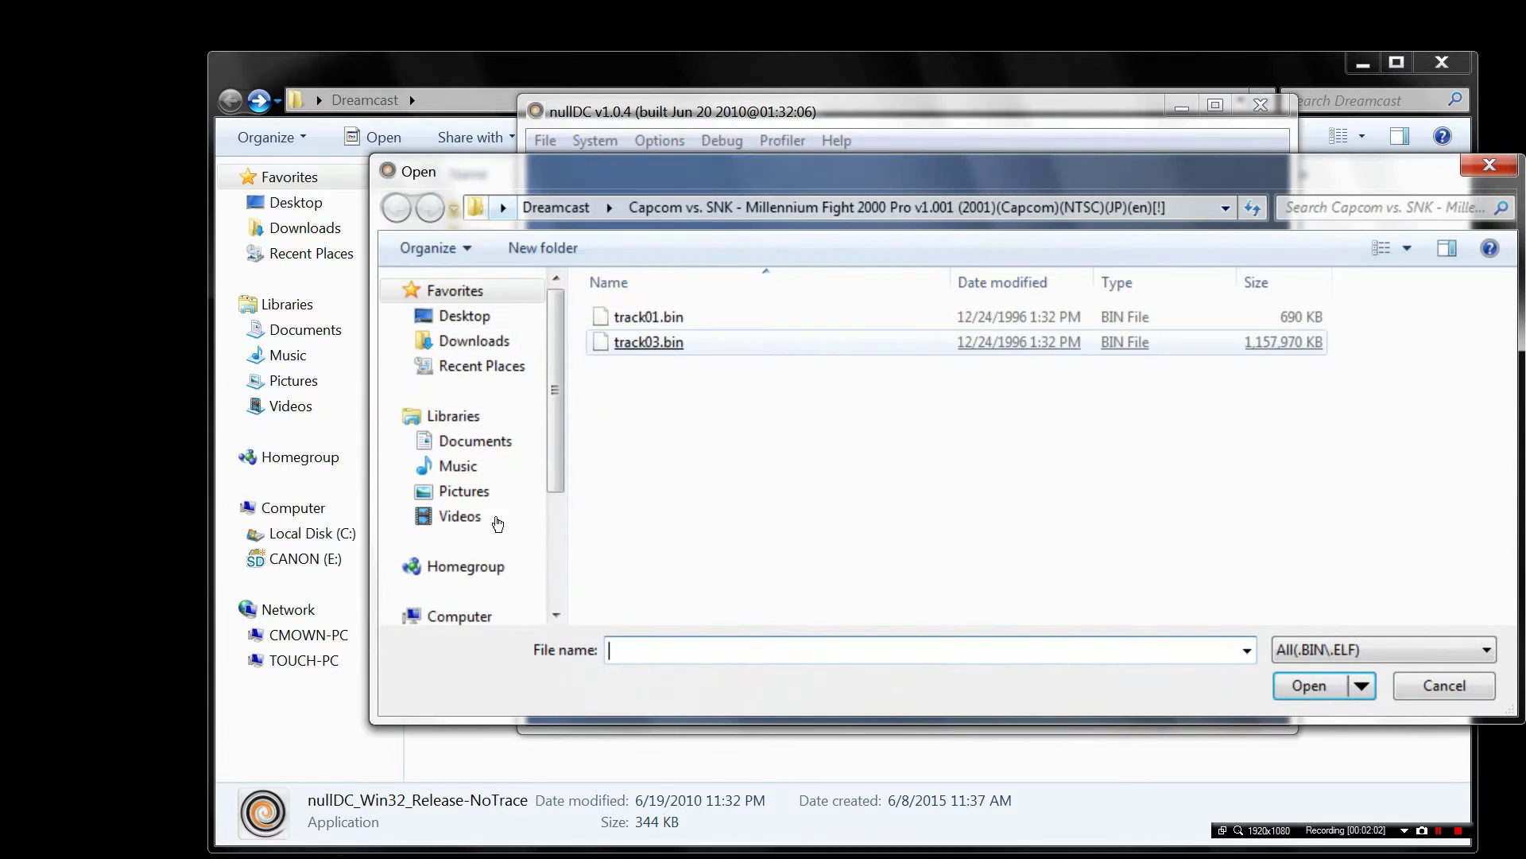
left_click(556, 207)
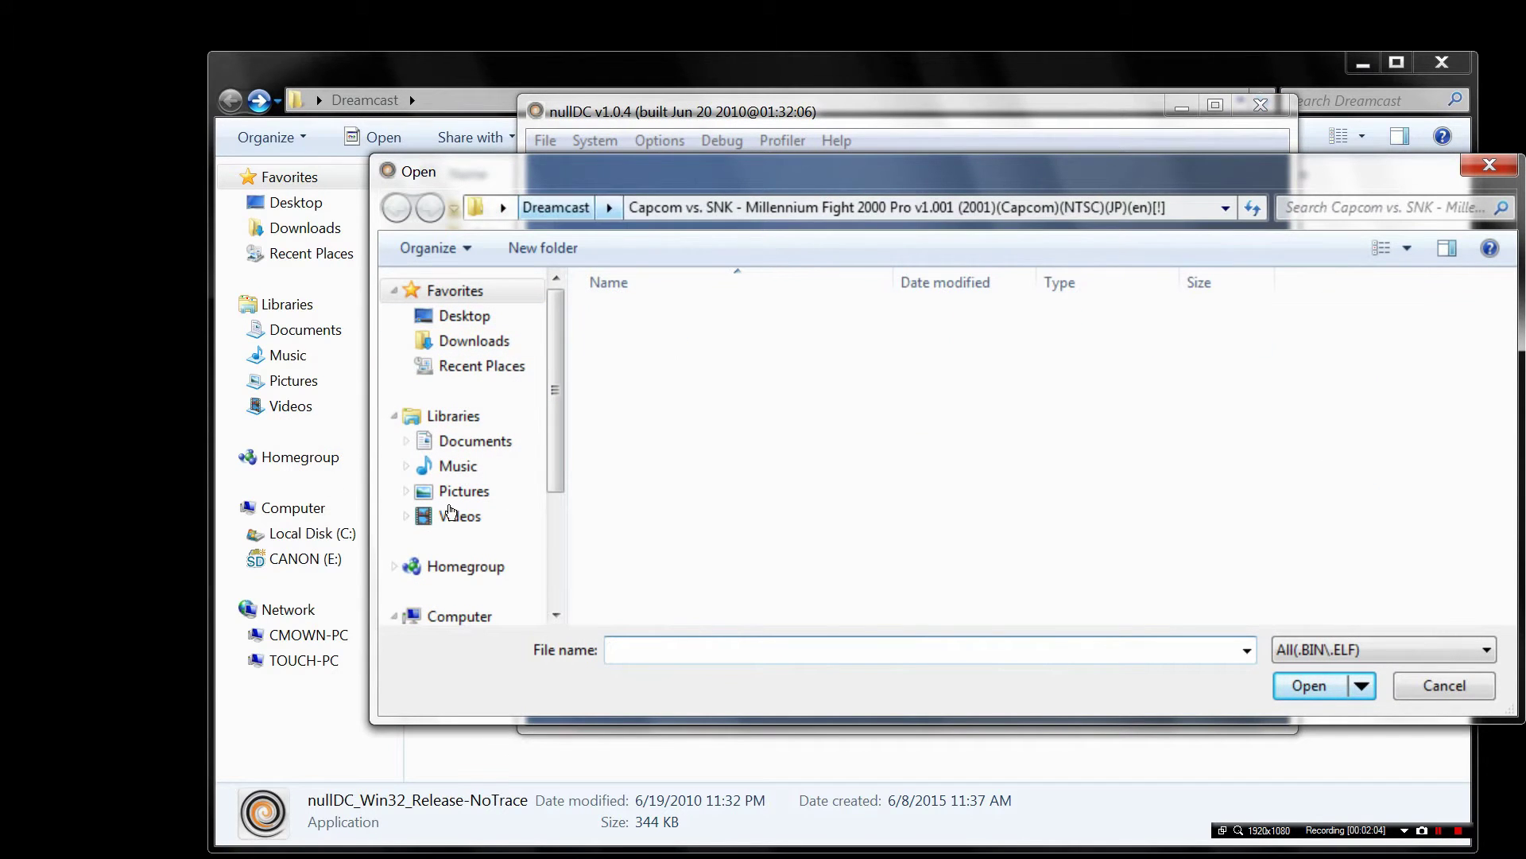
double_click(652, 390)
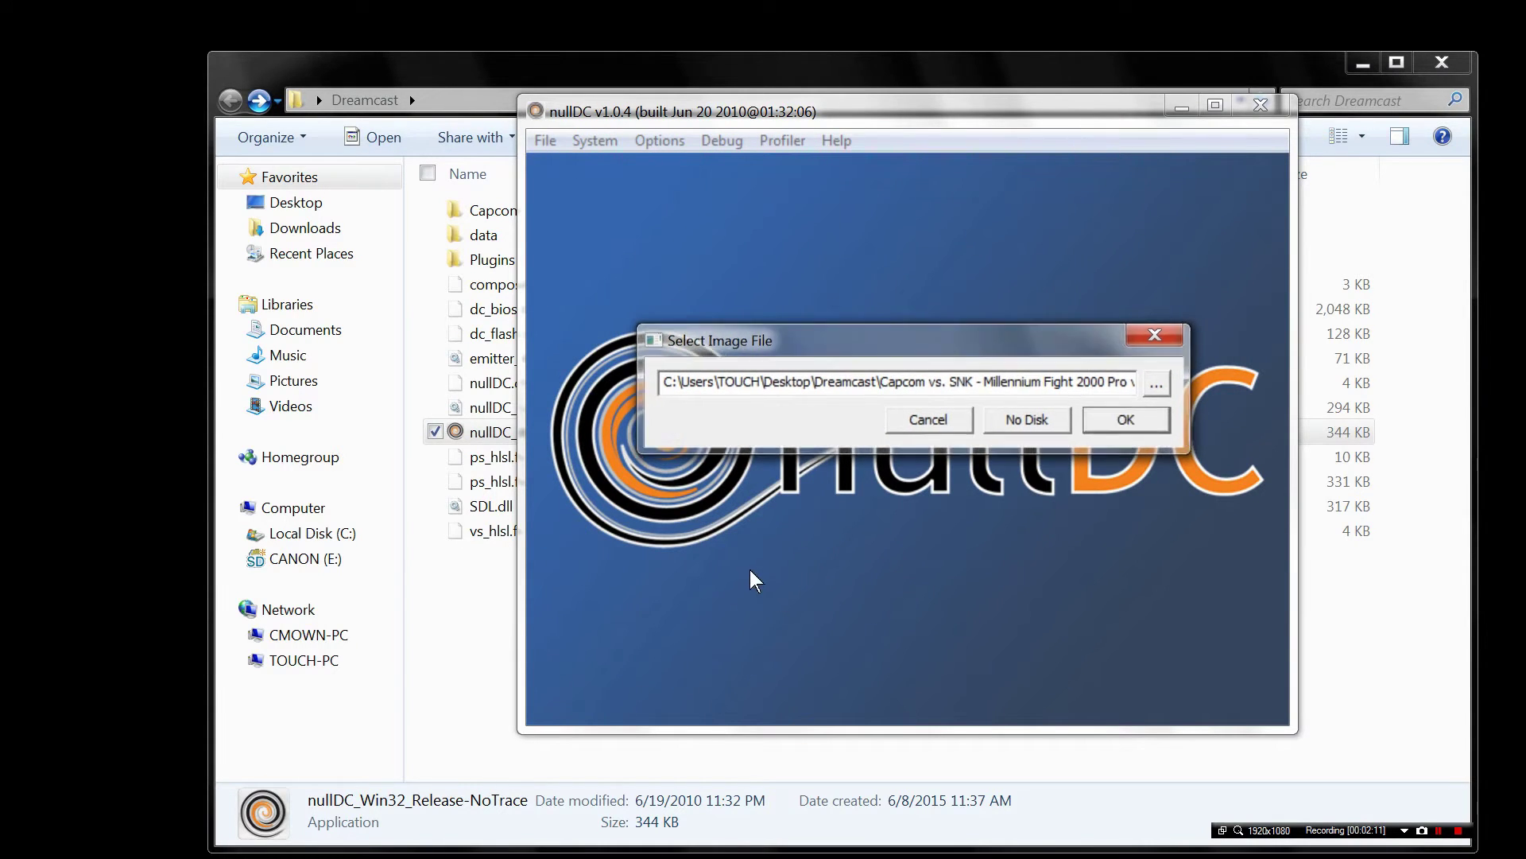
Try to run the BIOS file with the game's disc image, continue past the console pause, and close the emulator
key("Return")
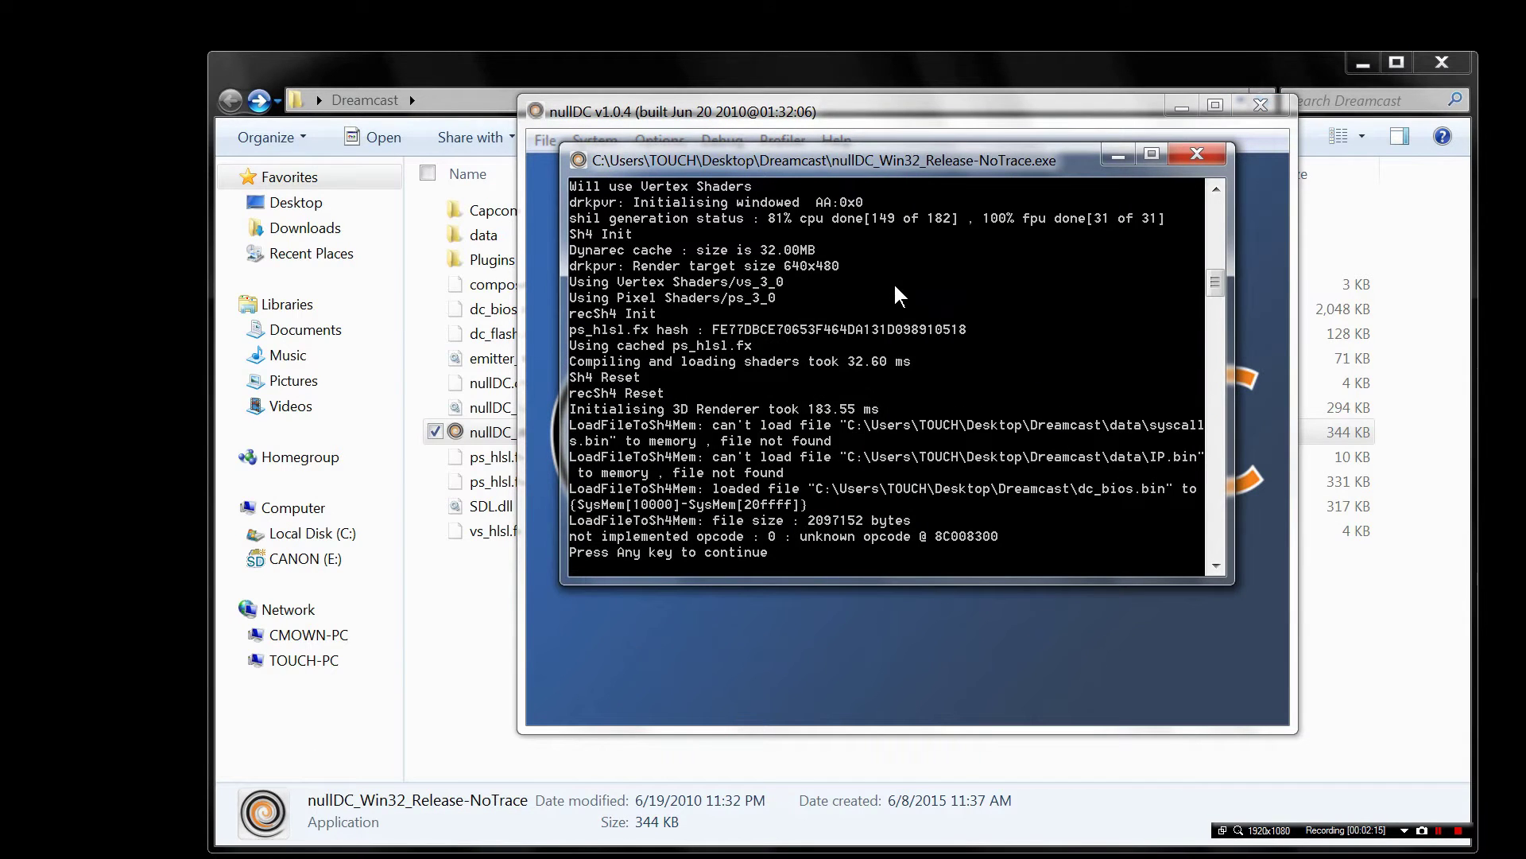
key("Return")
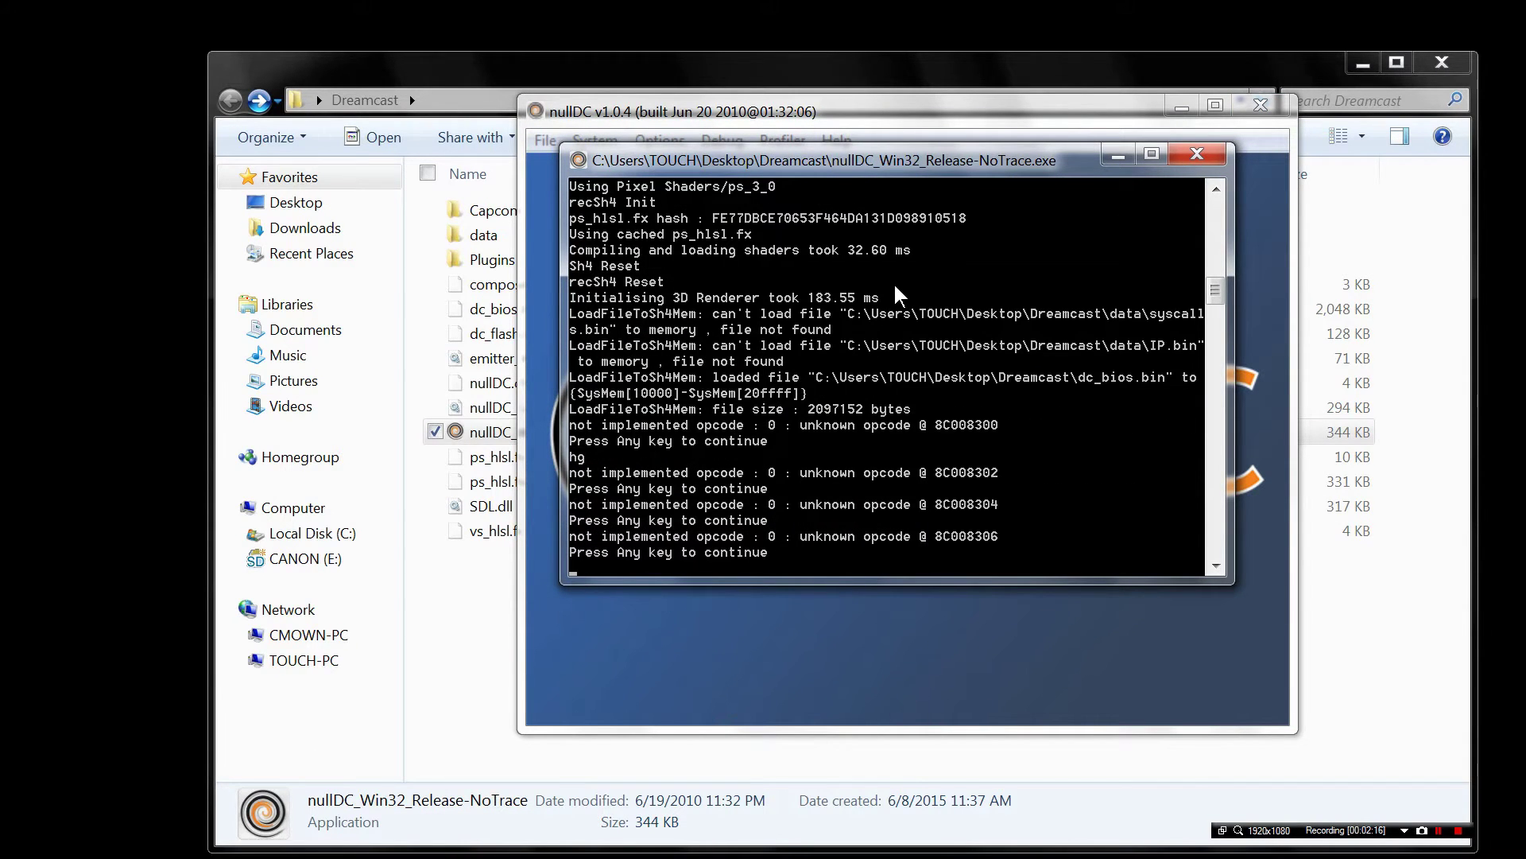
left_click(1196, 154)
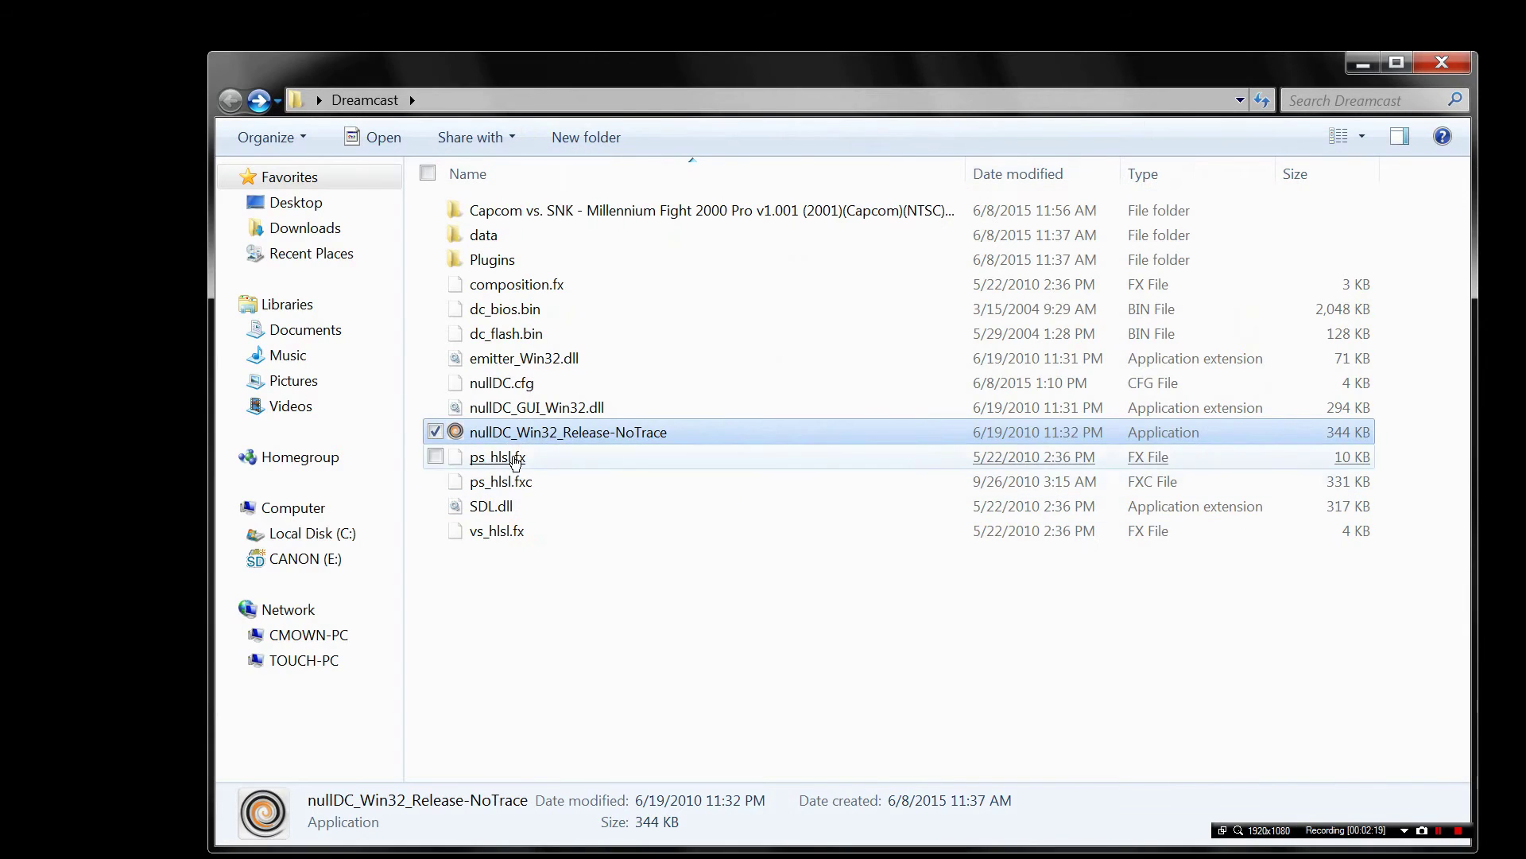
Relaunch nullDC and start a Normal Boot with the Capcom vs. SNK GDI image, moving the console window aside
double_click(513, 435)
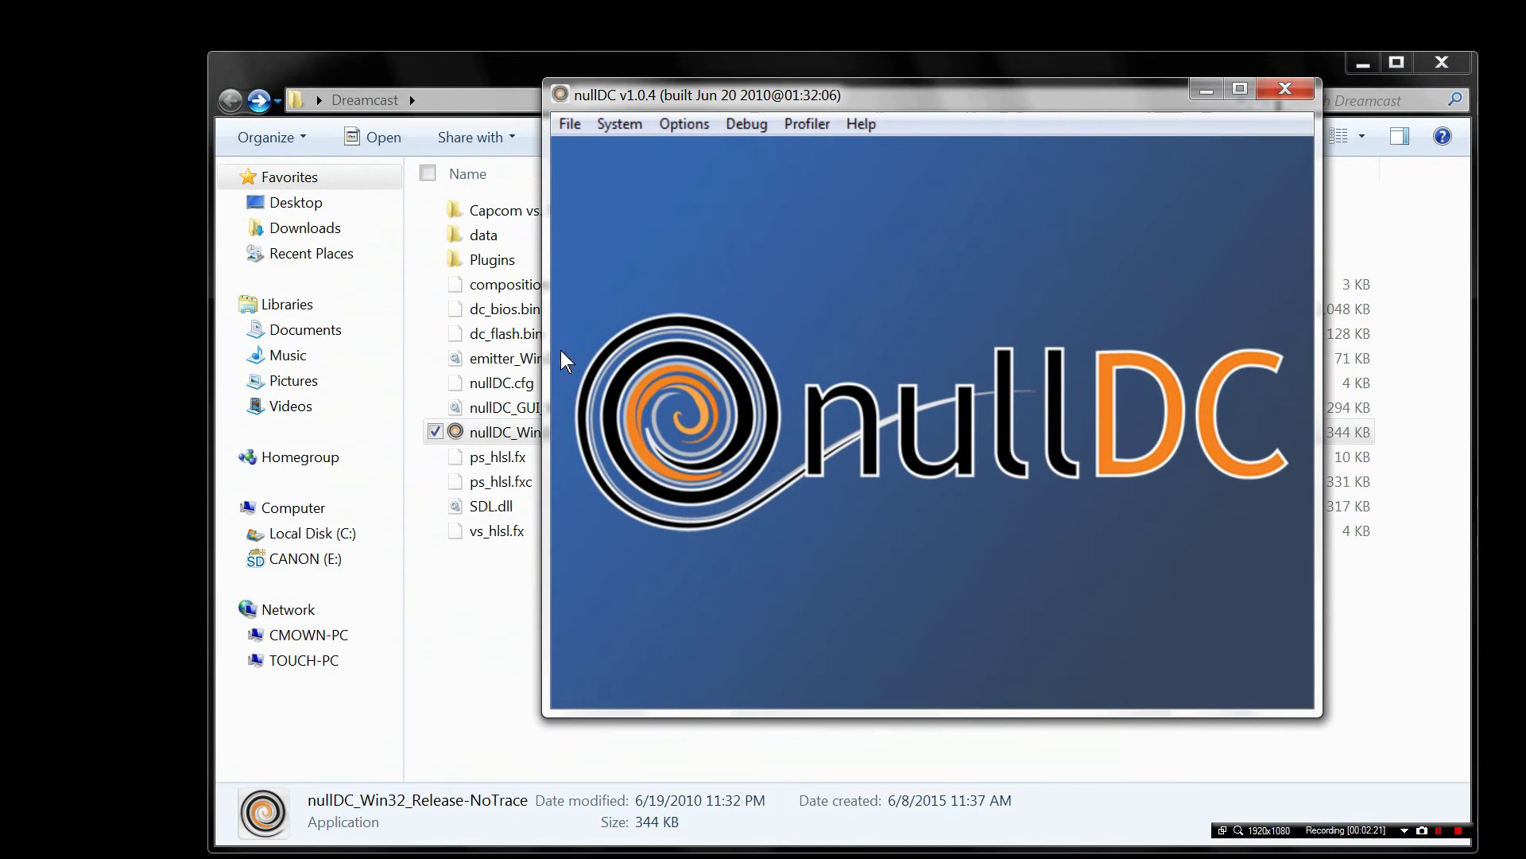
left_click(567, 124)
left_click(531, 152)
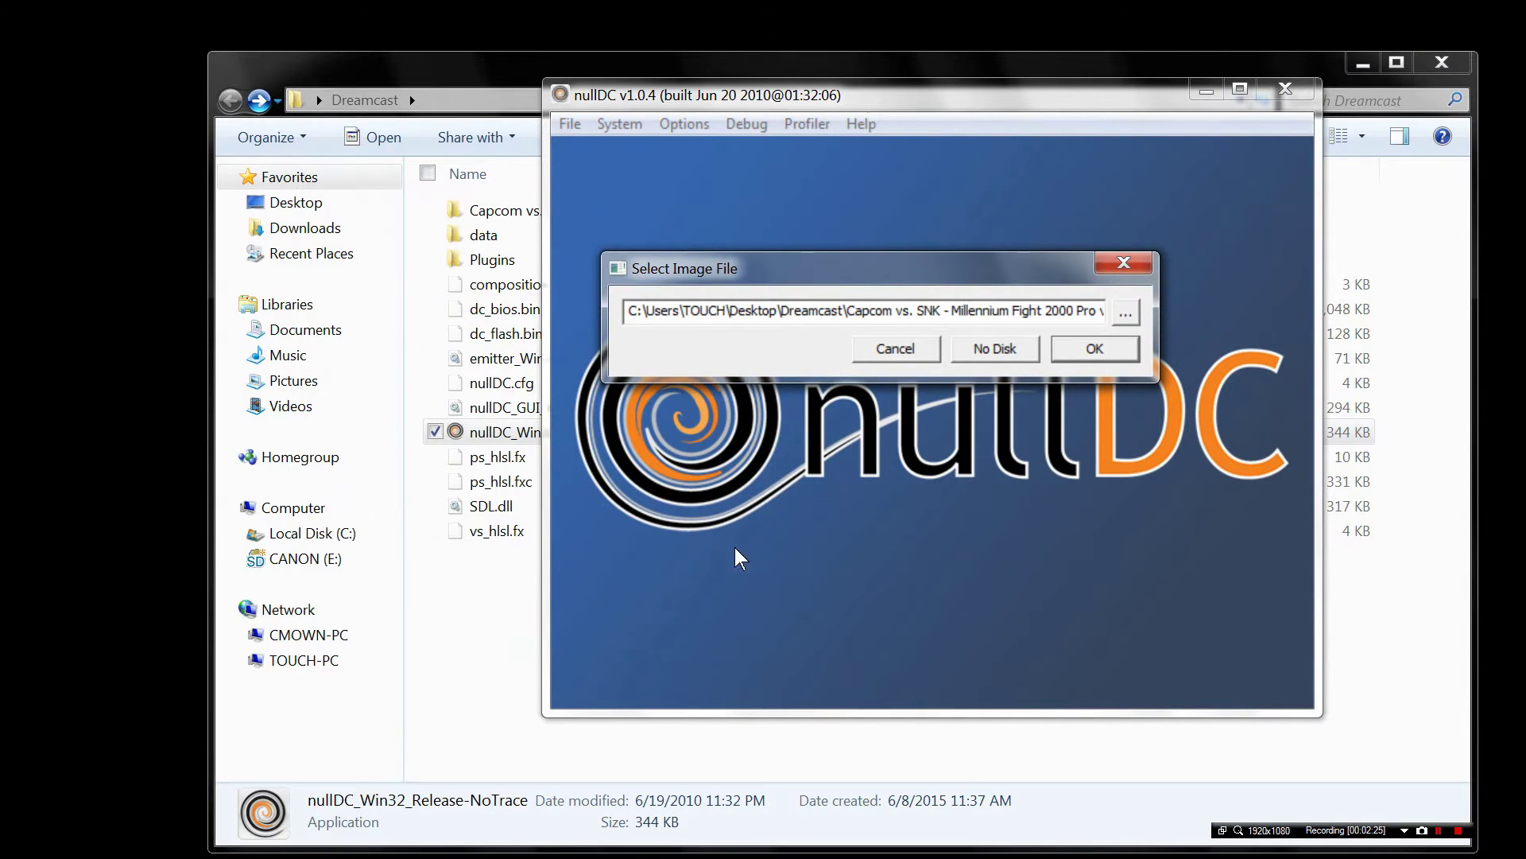
key("Return")
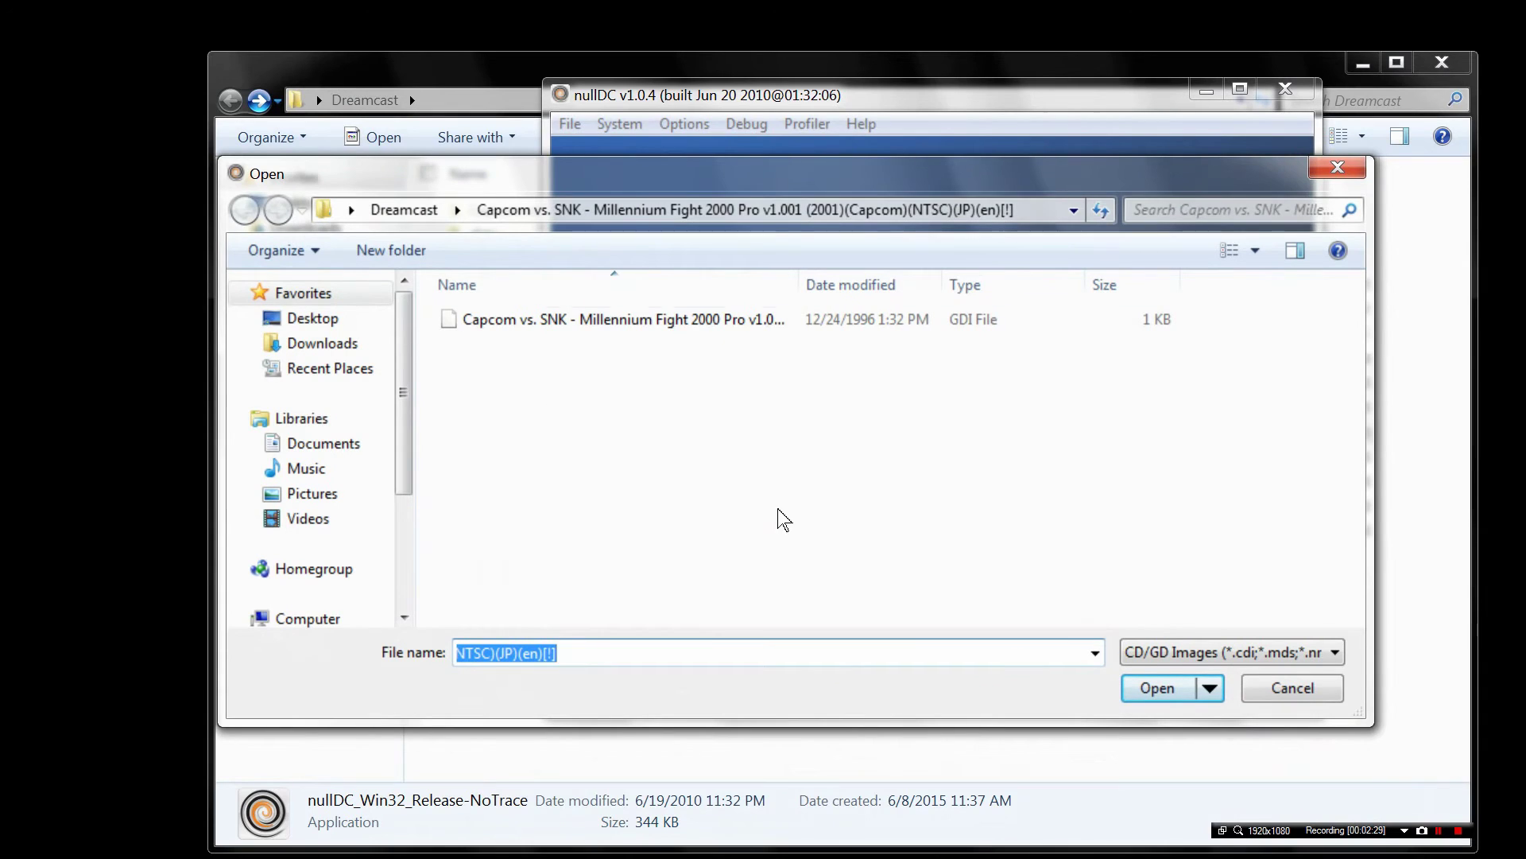
double_click(557, 320)
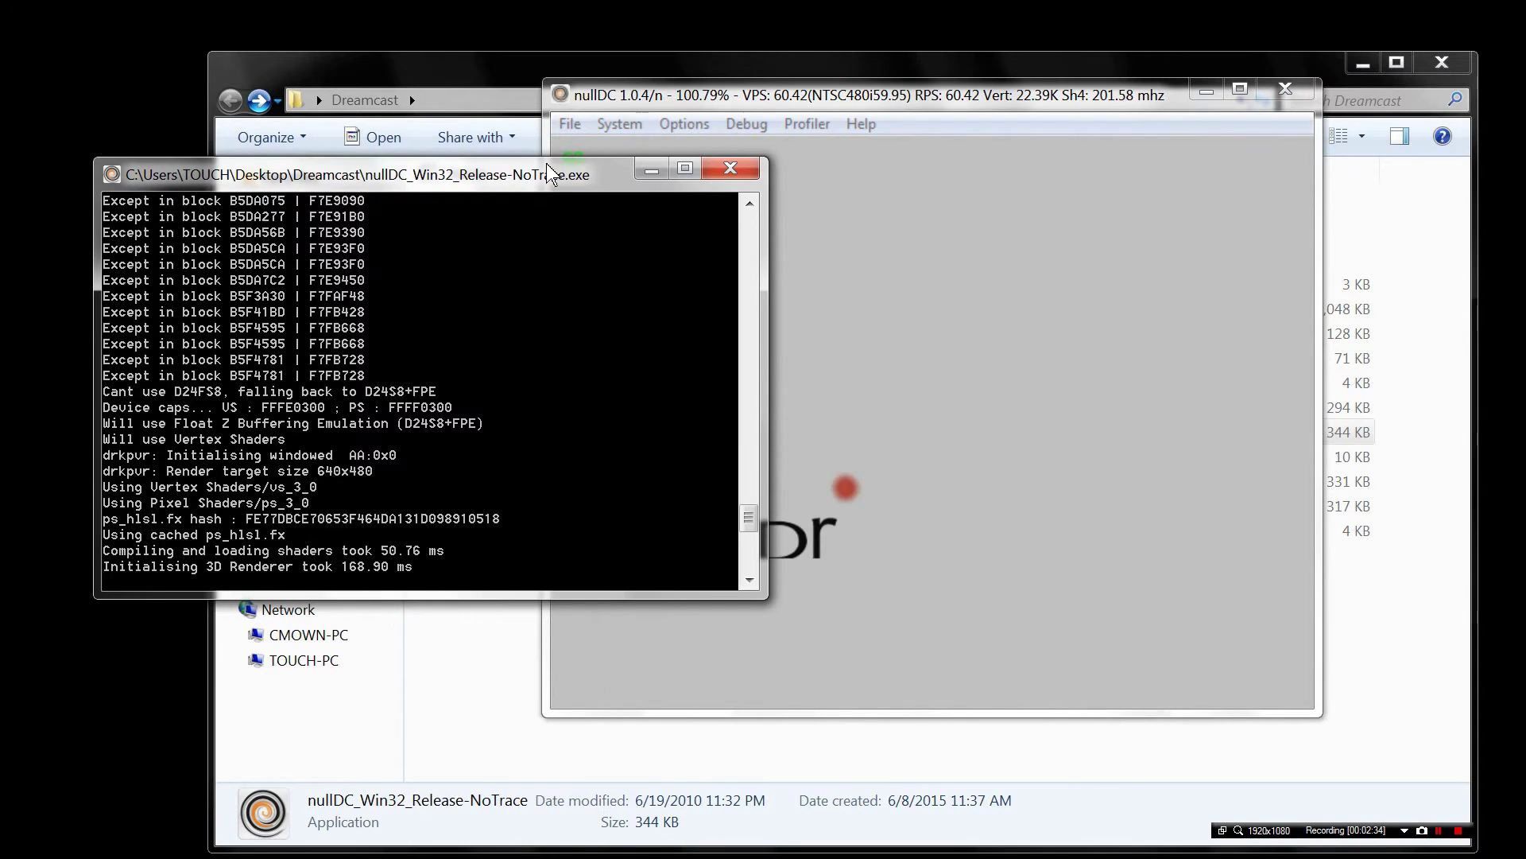
left_click_drag(548, 171, 795, 127)
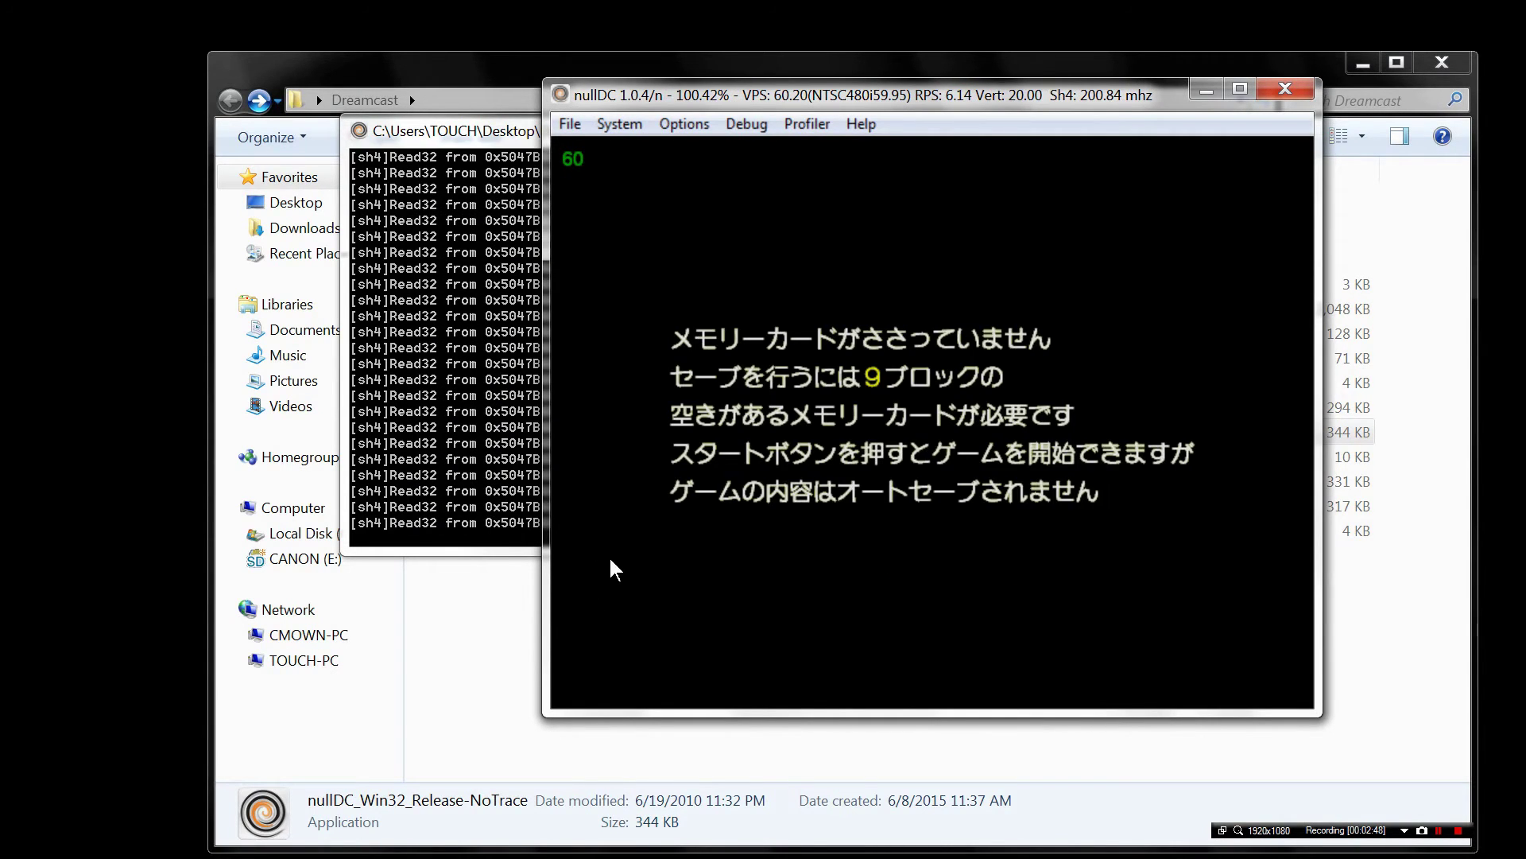
Close the emulator while the Capcom vs. SNK game is running
key("alt+f")
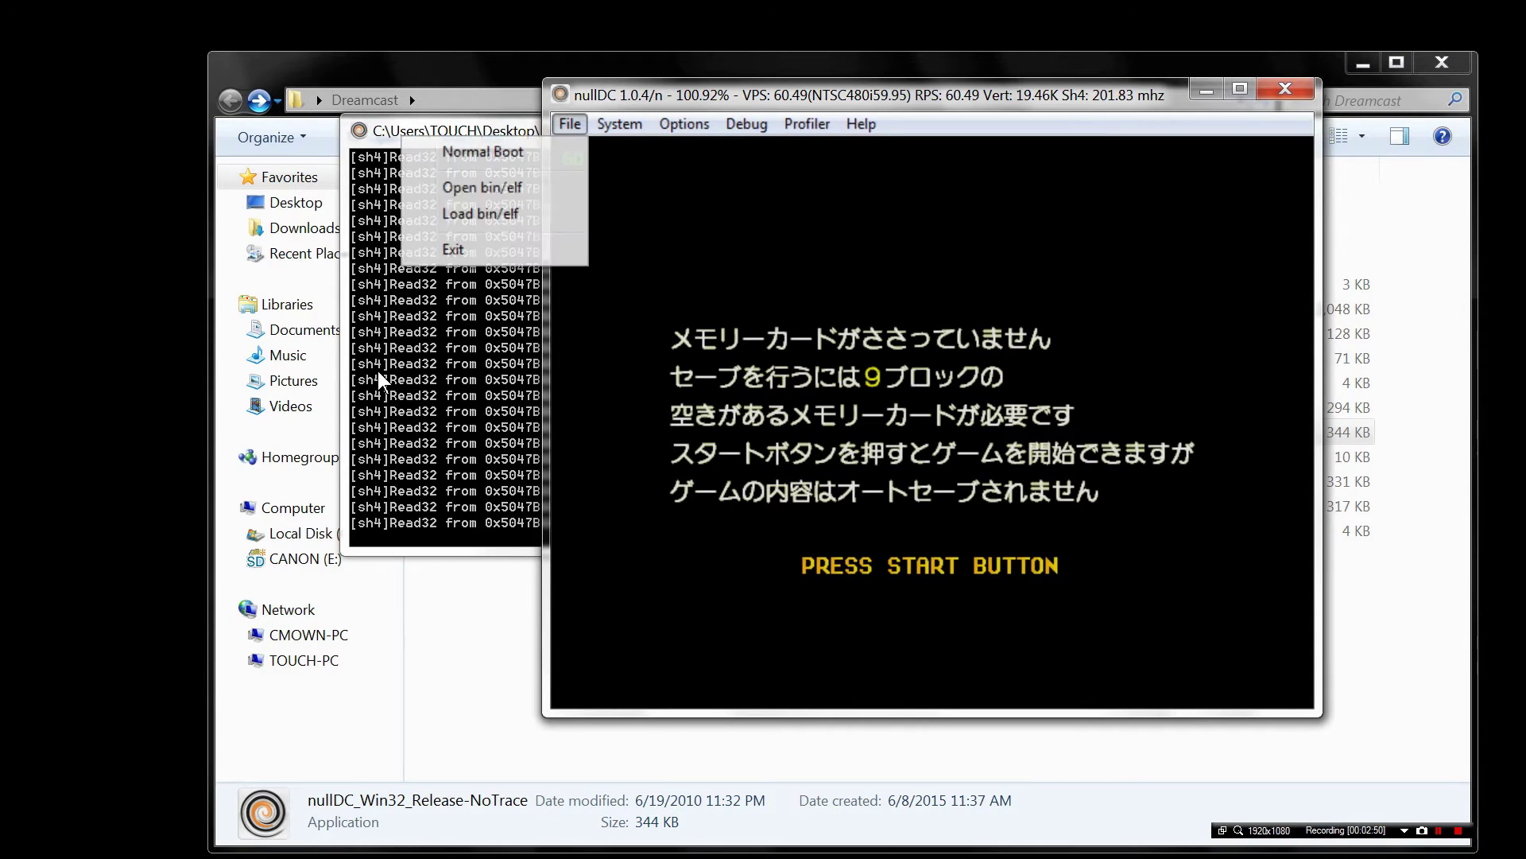
key("Right")
key("Right")
key("Right")
key("Right")
key("alt+F4")
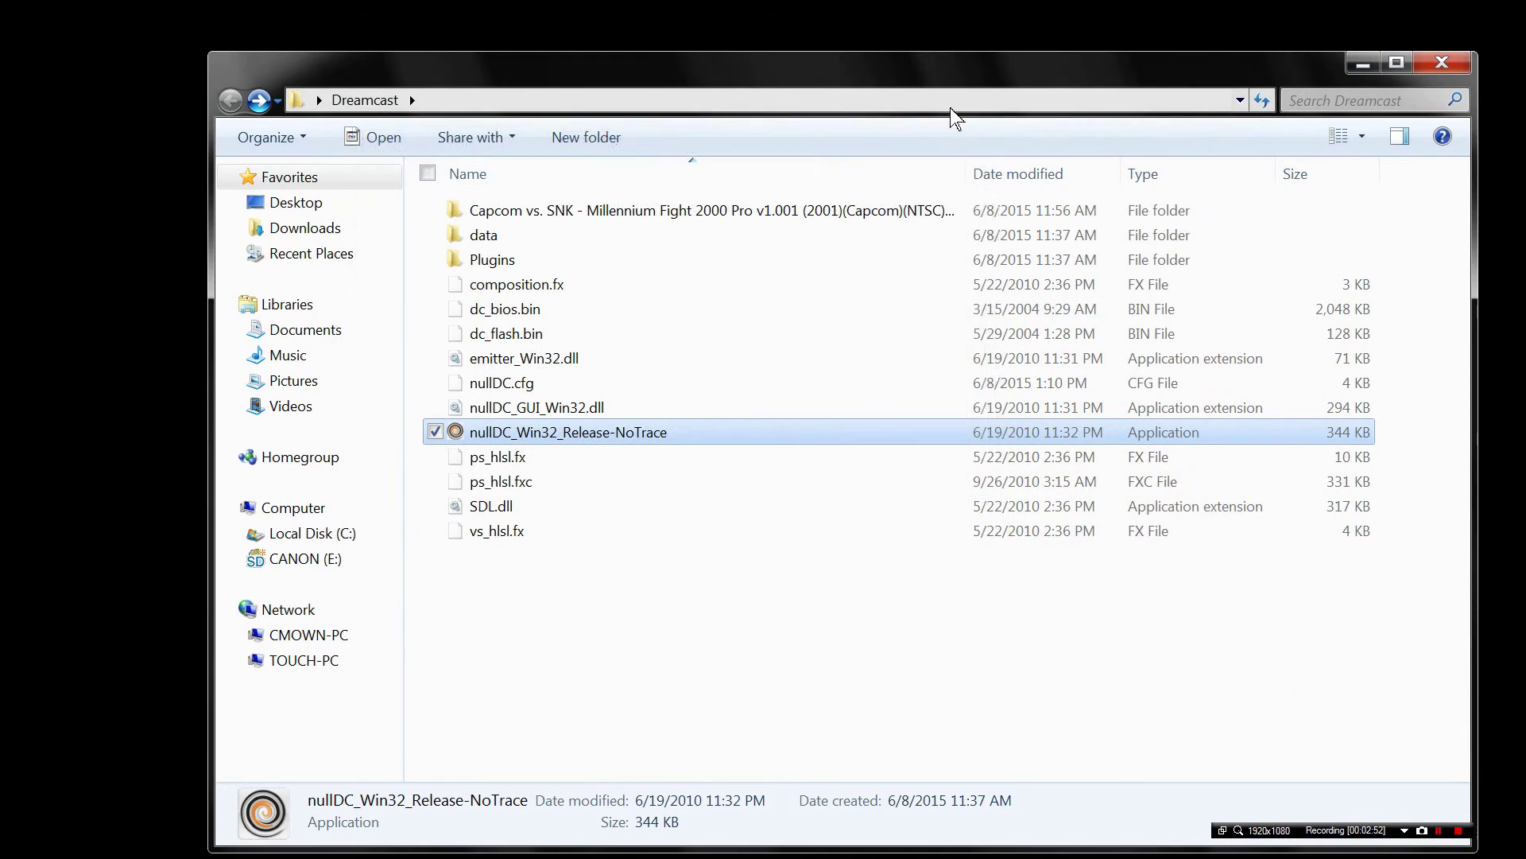
Relaunch nullDC, move its window clear of the file list, and open the plugin selection dialog
double_click(502, 438)
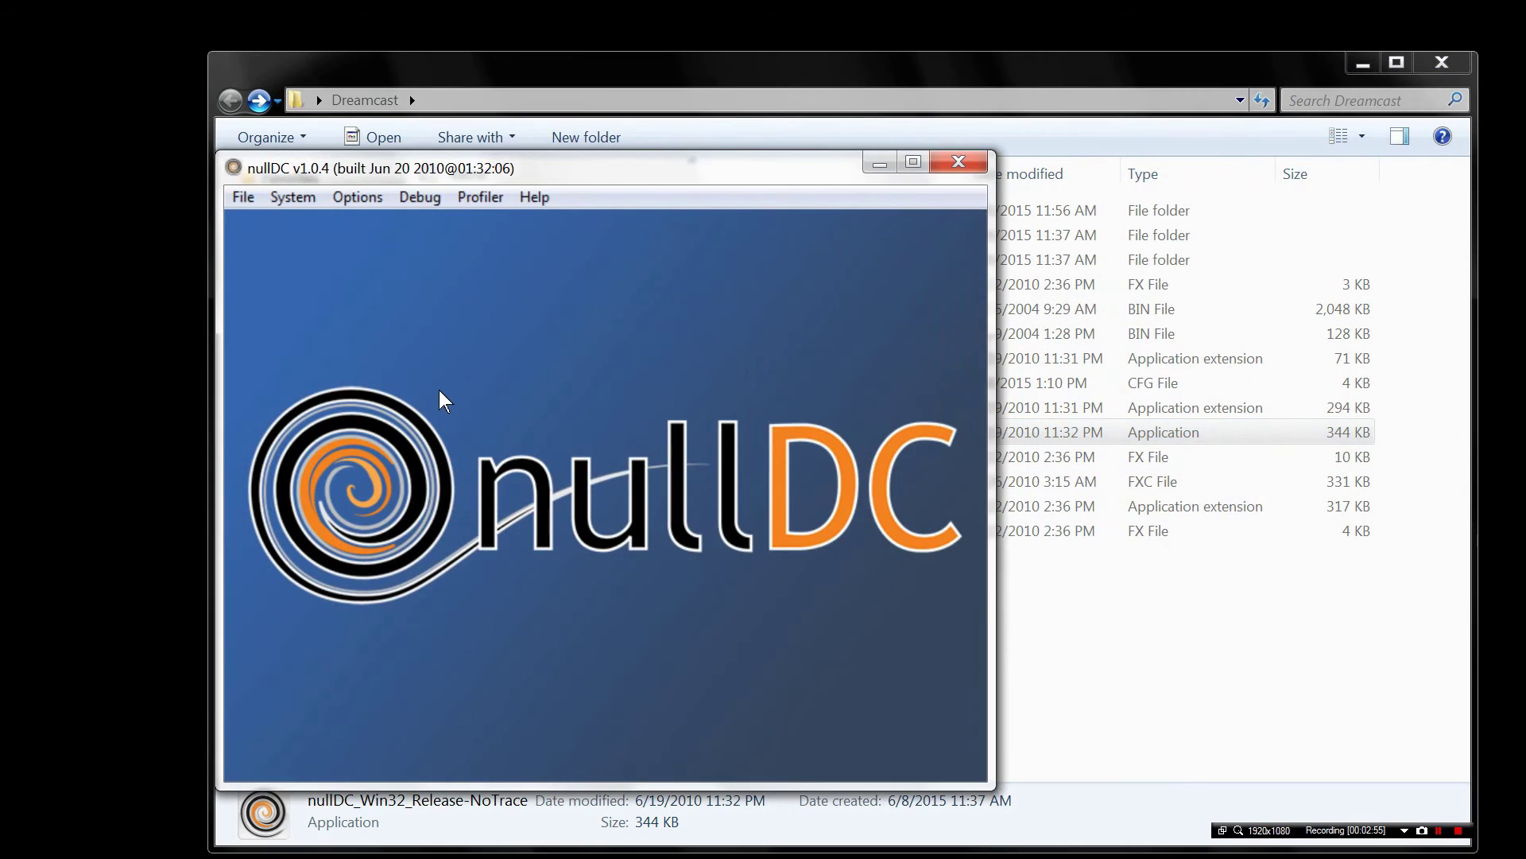
key("alt+o")
key("Left")
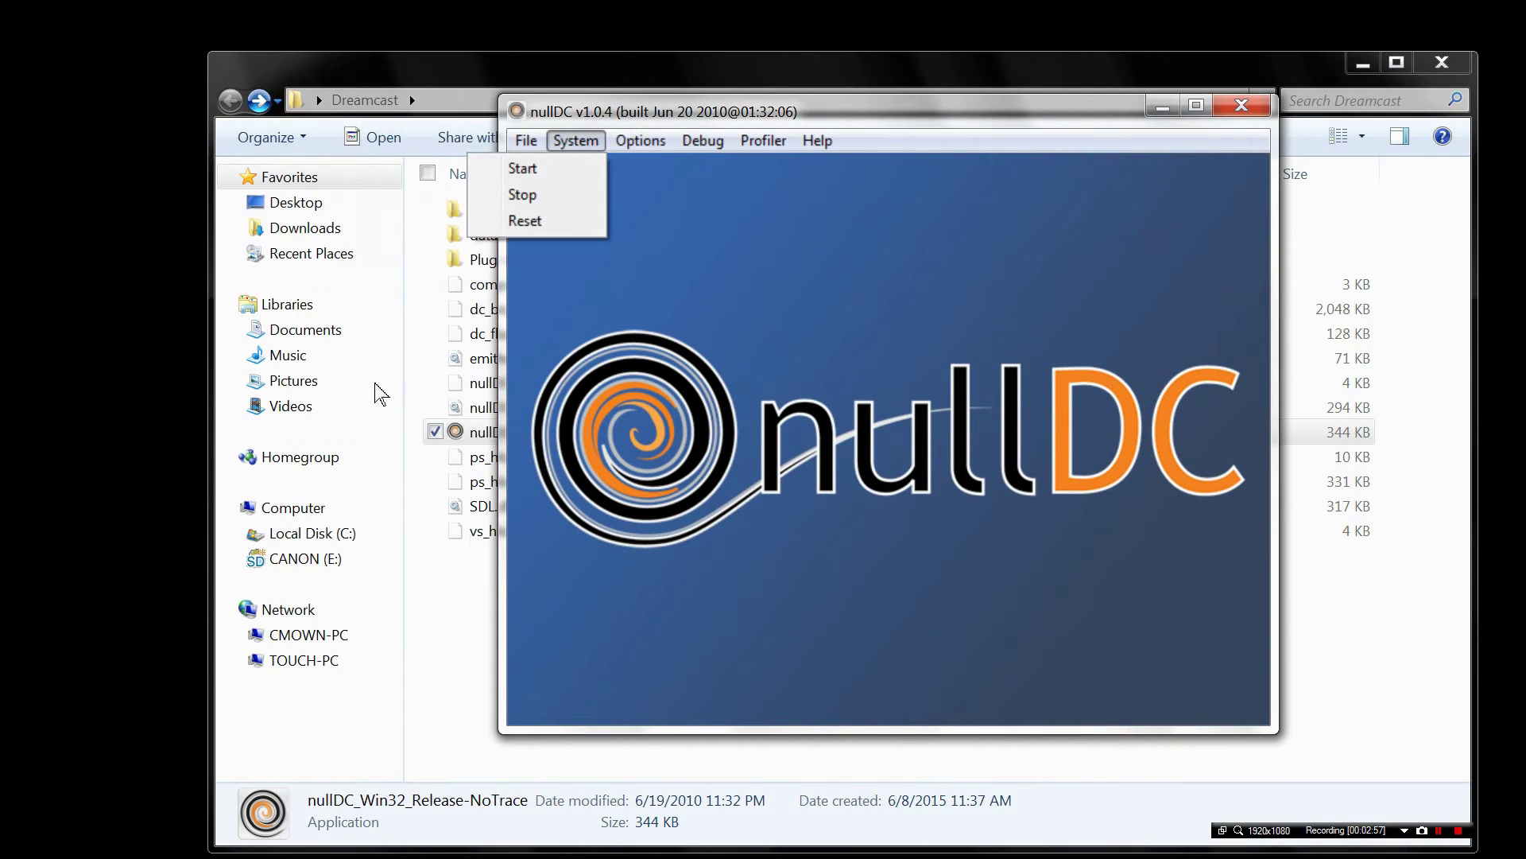
key("Right")
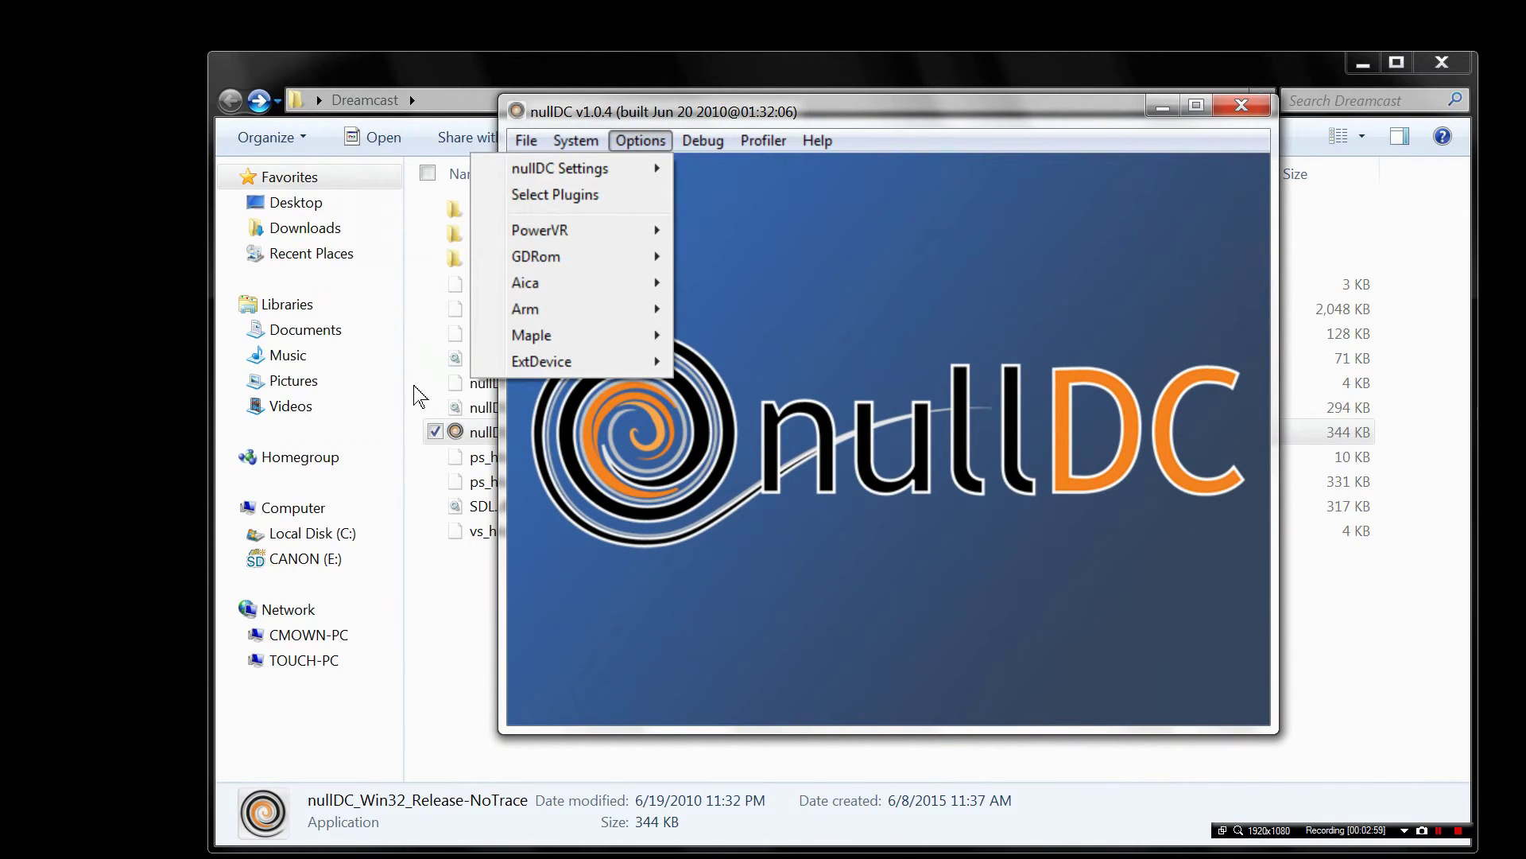
key("Down")
key("Down")
key("Return")
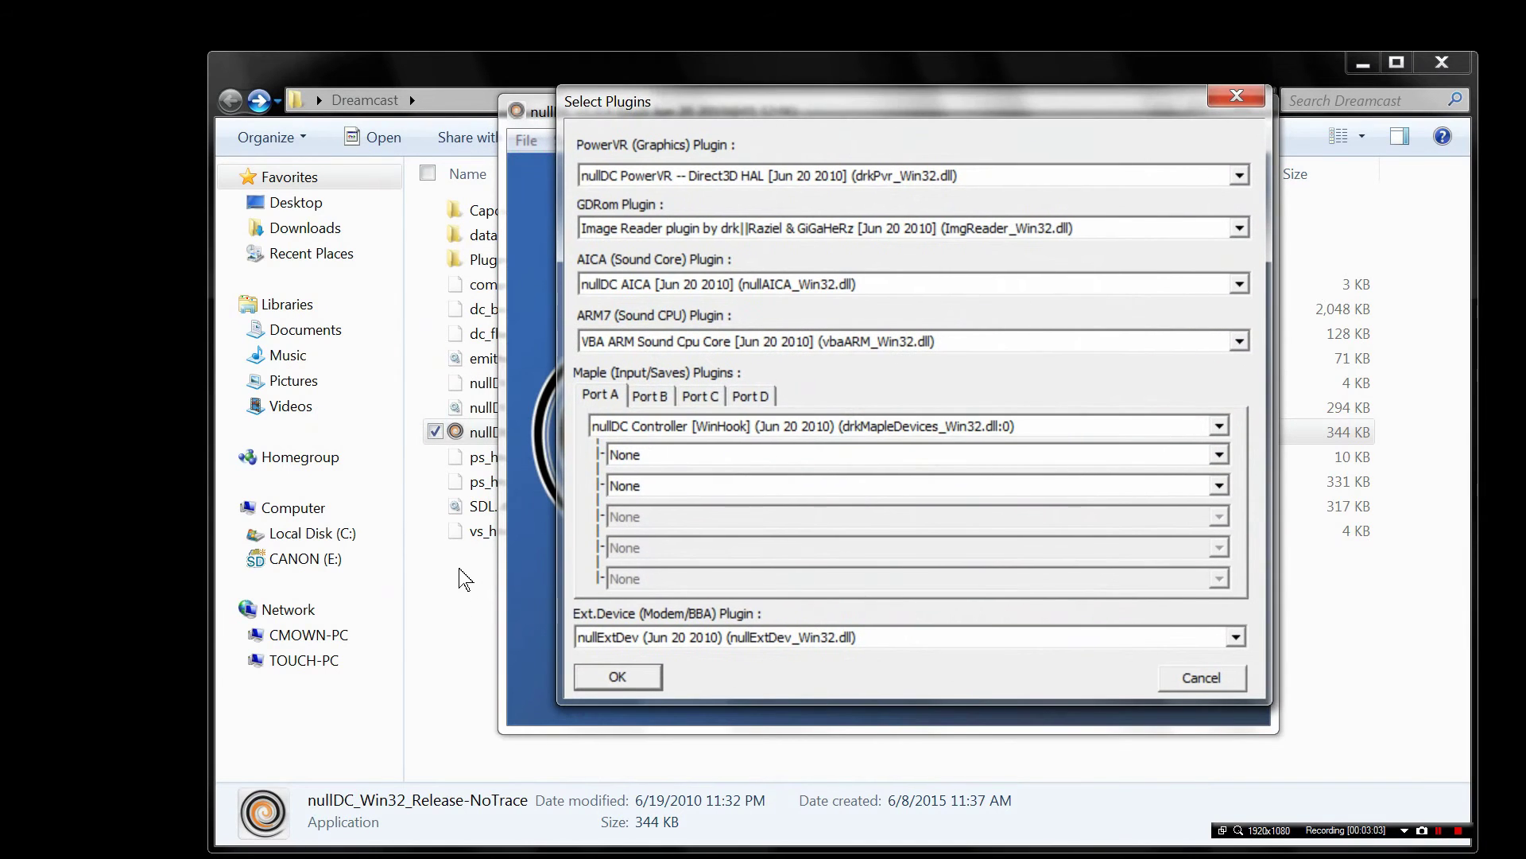
Choose nullDC Controller [WinHook] (drkMapleDevices_Win32.dll:0) as the Port A Maple plugin and accept the plugin selection
key("alt+Down")
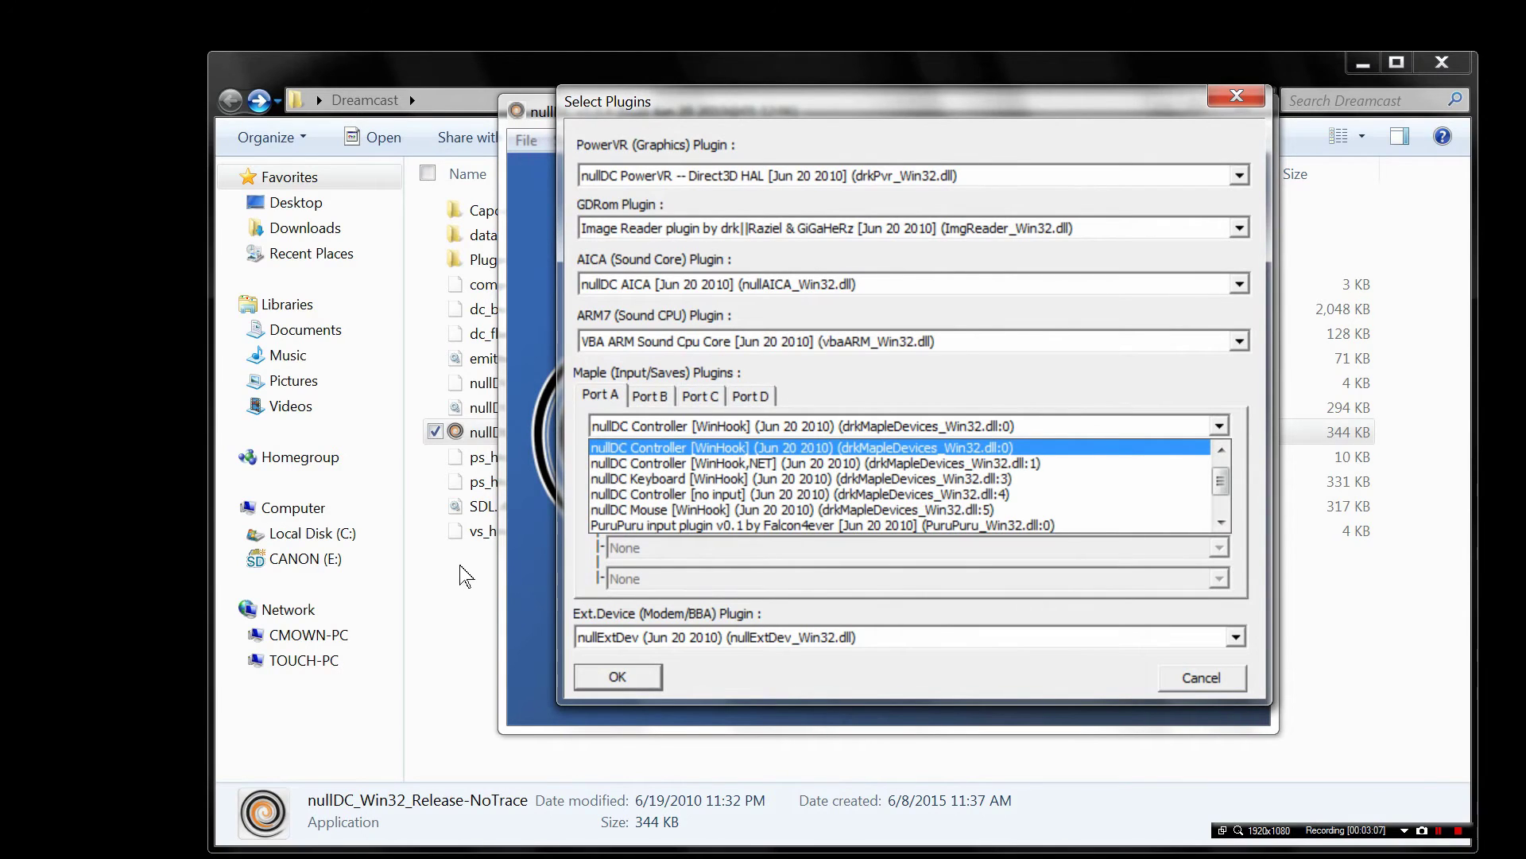
key("Return")
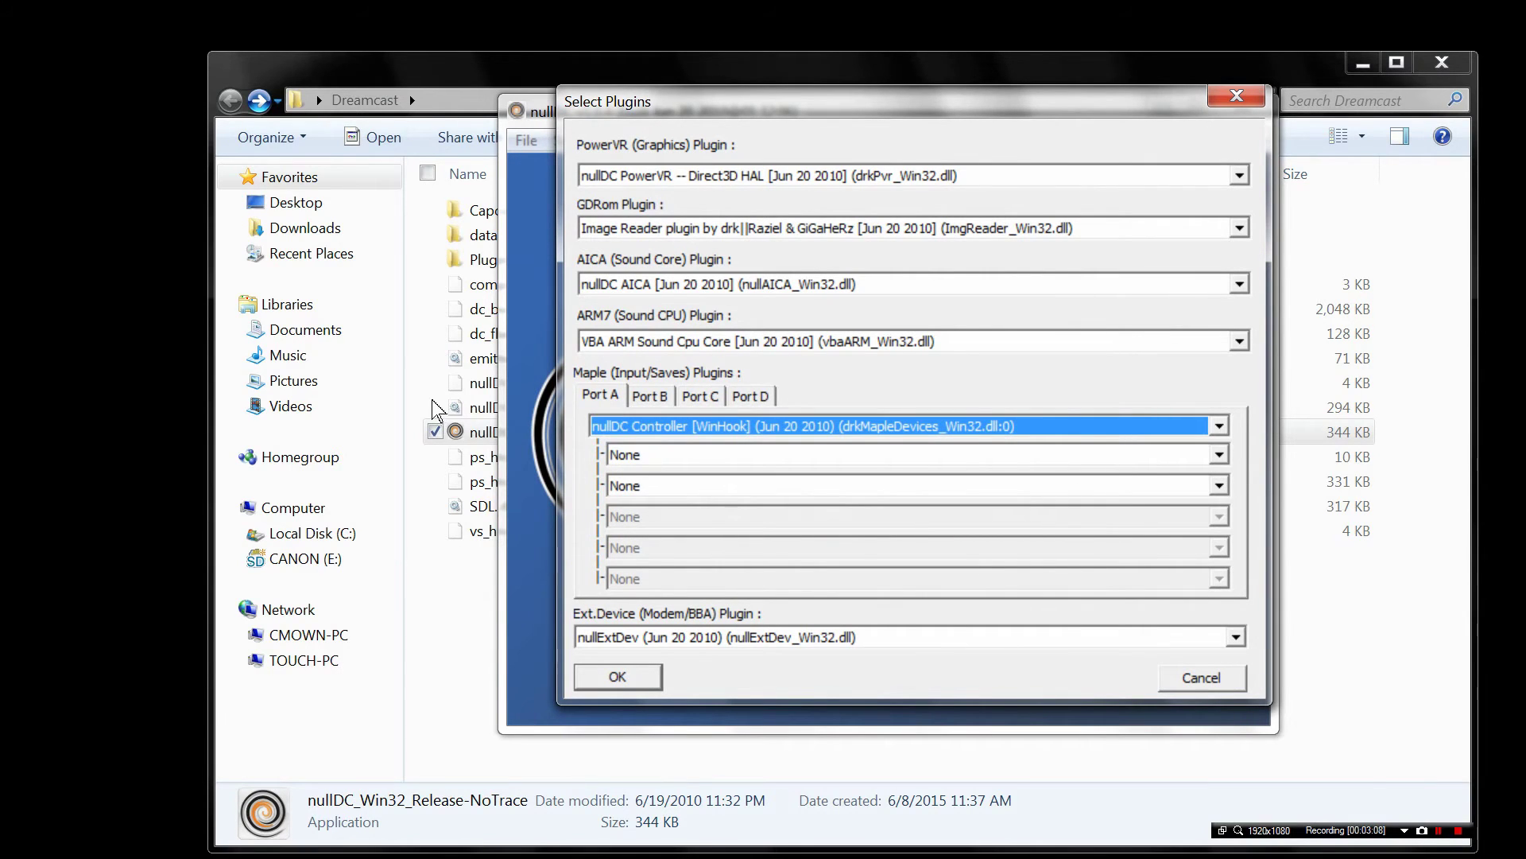
key("Return")
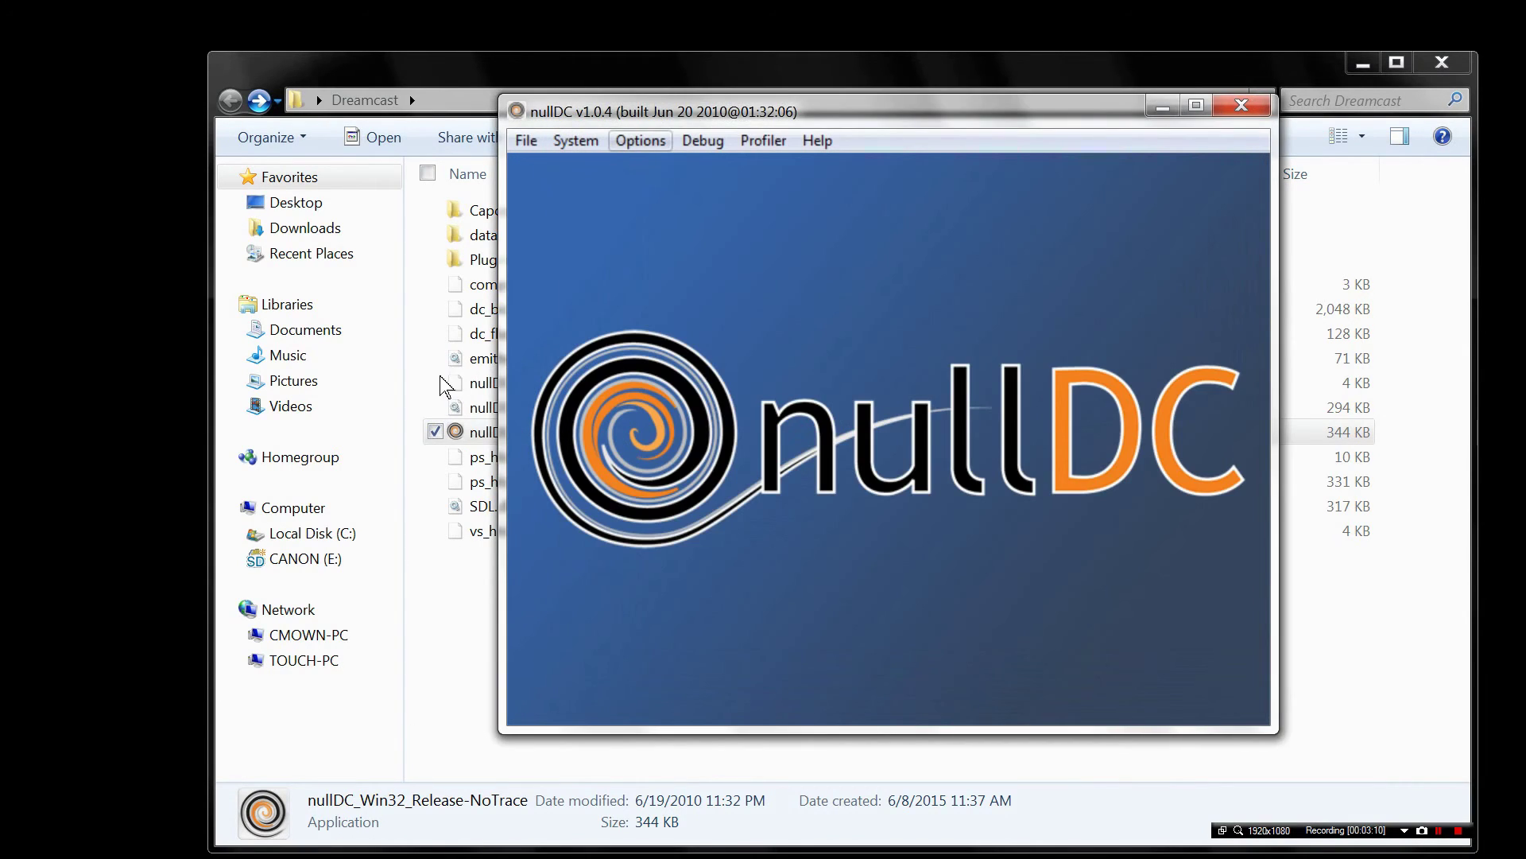
Open the Player 1 key configuration for the controller on Maple Port A and move its window aside
left_click(640, 141)
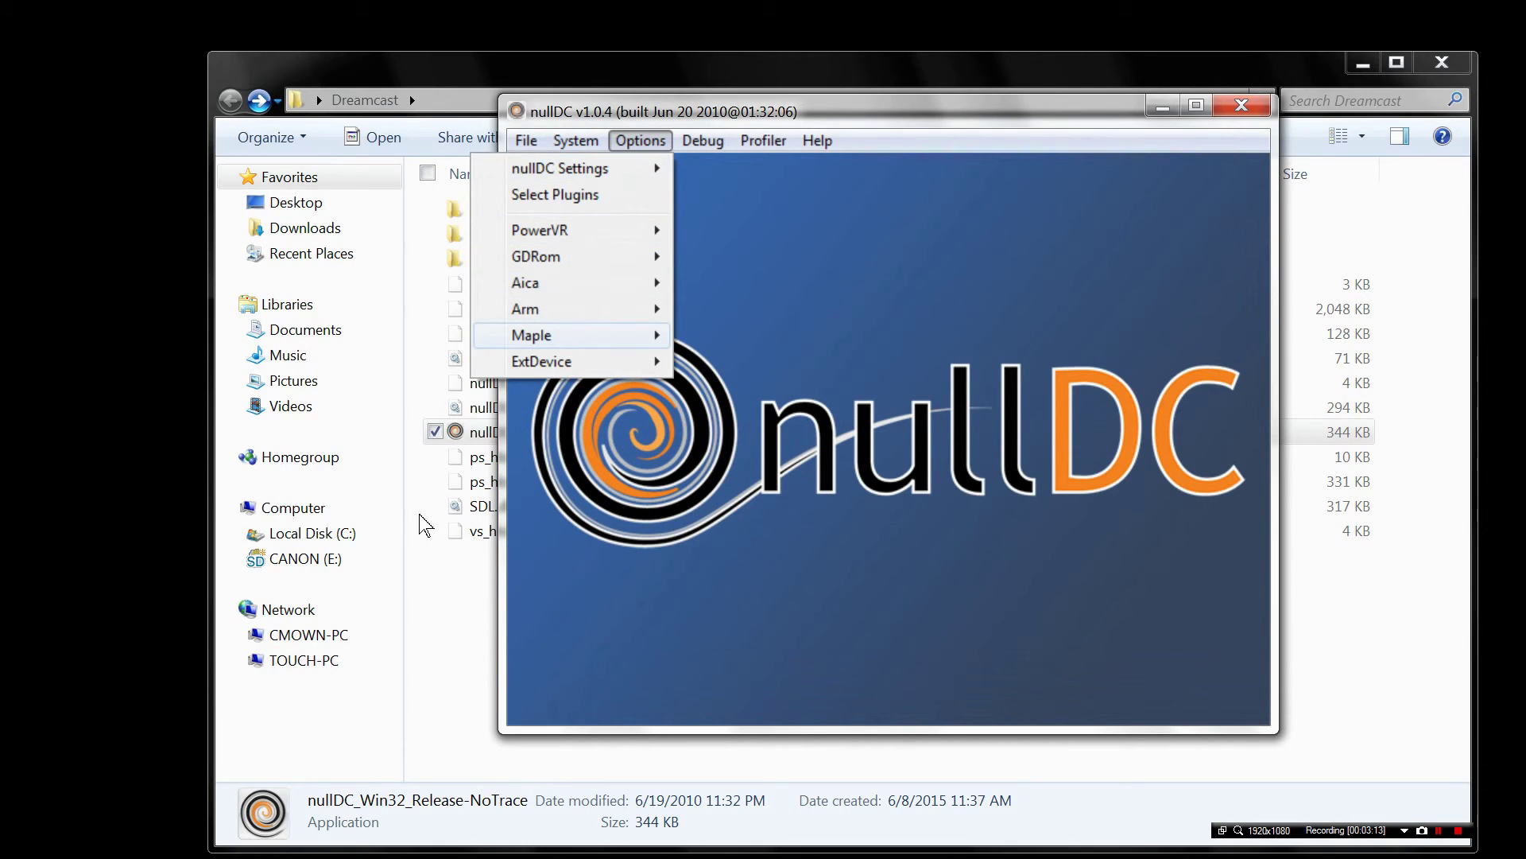
mouse_move(589, 335)
key("Down")
key("Up")
key("Right")
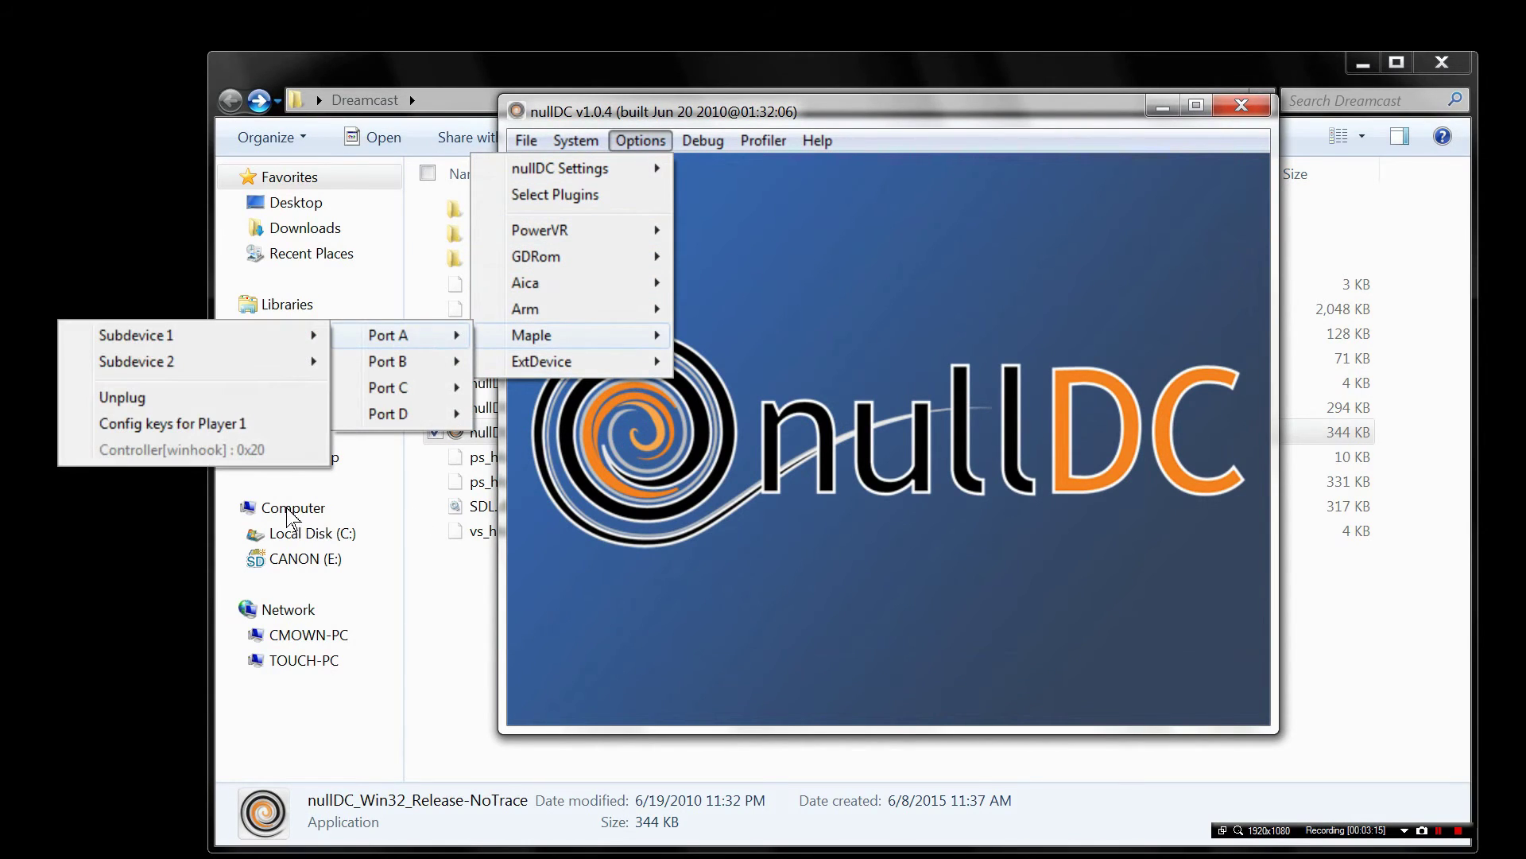
key("Down")
left_click(184, 423)
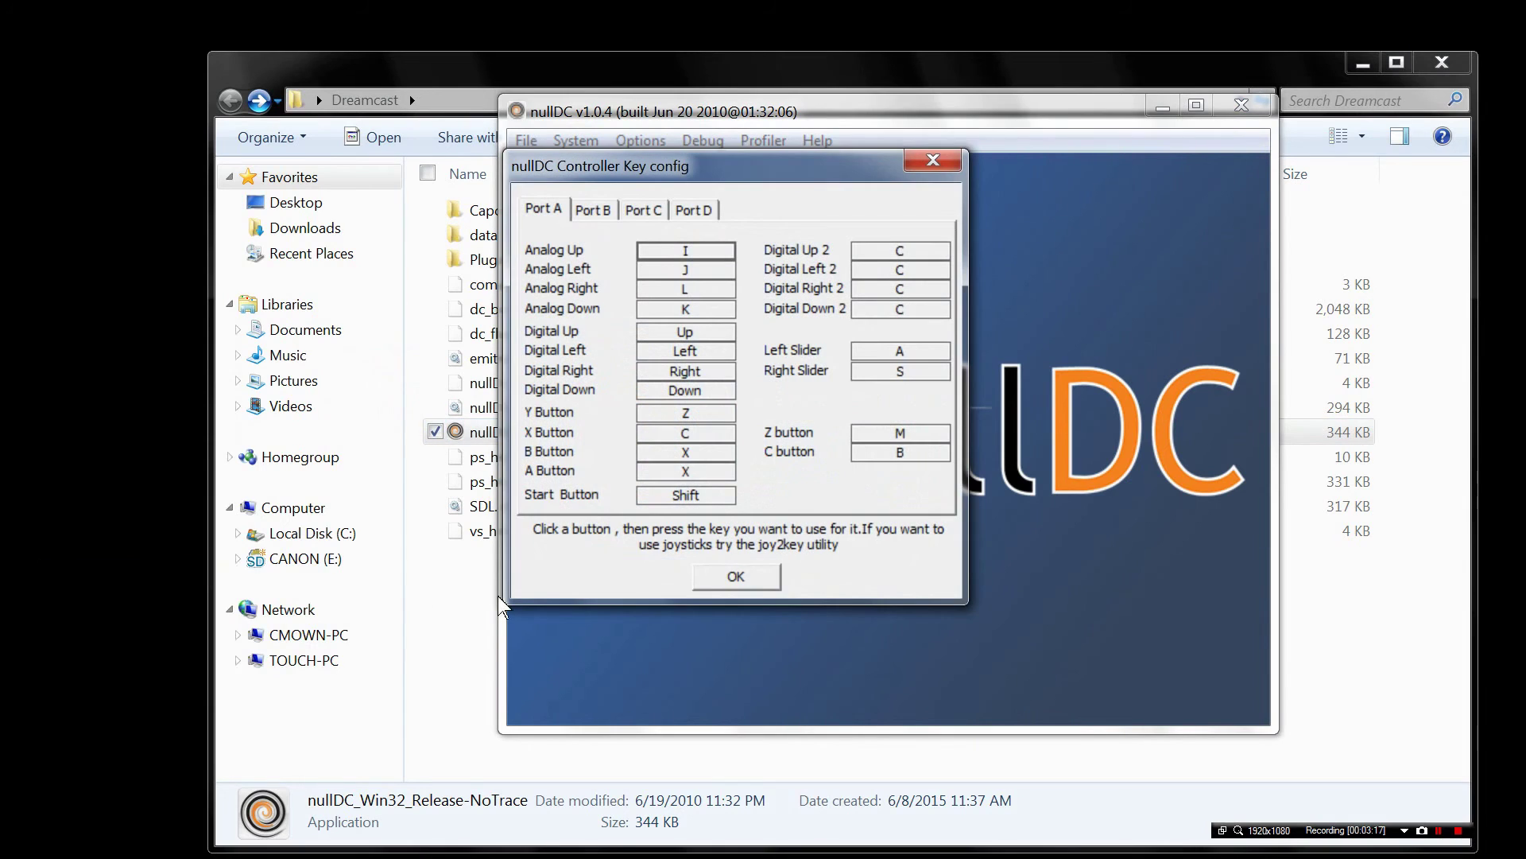
left_click_drag(753, 173, 978, 225)
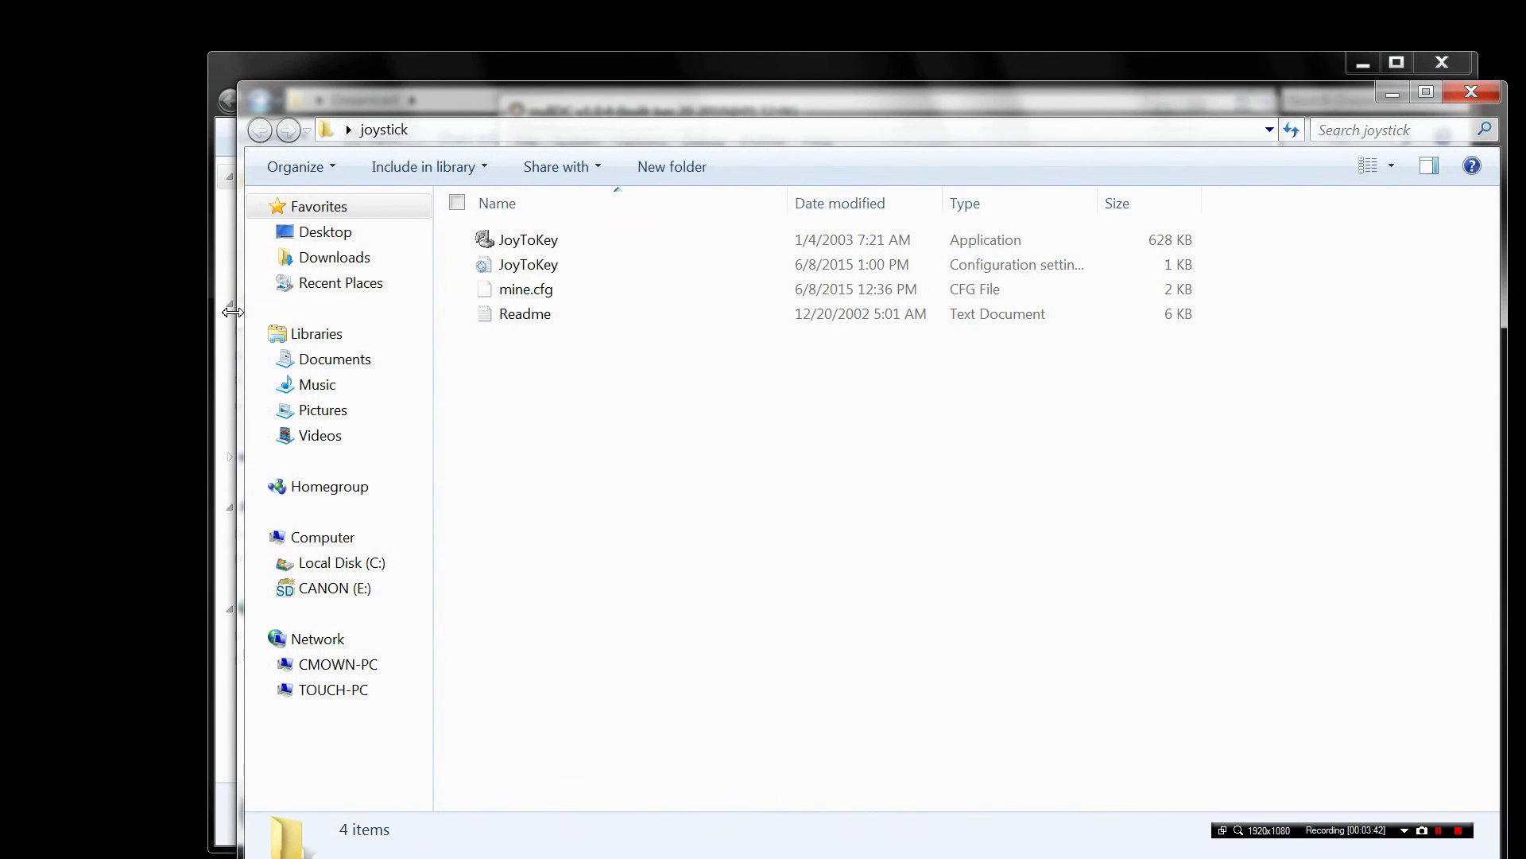
Narrow the joystick folder window, launch JoyToKey from it, and position the JoyToKey window beside the controller key configuration
left_click_drag(236, 306, 796, 306)
double_click(1090, 238)
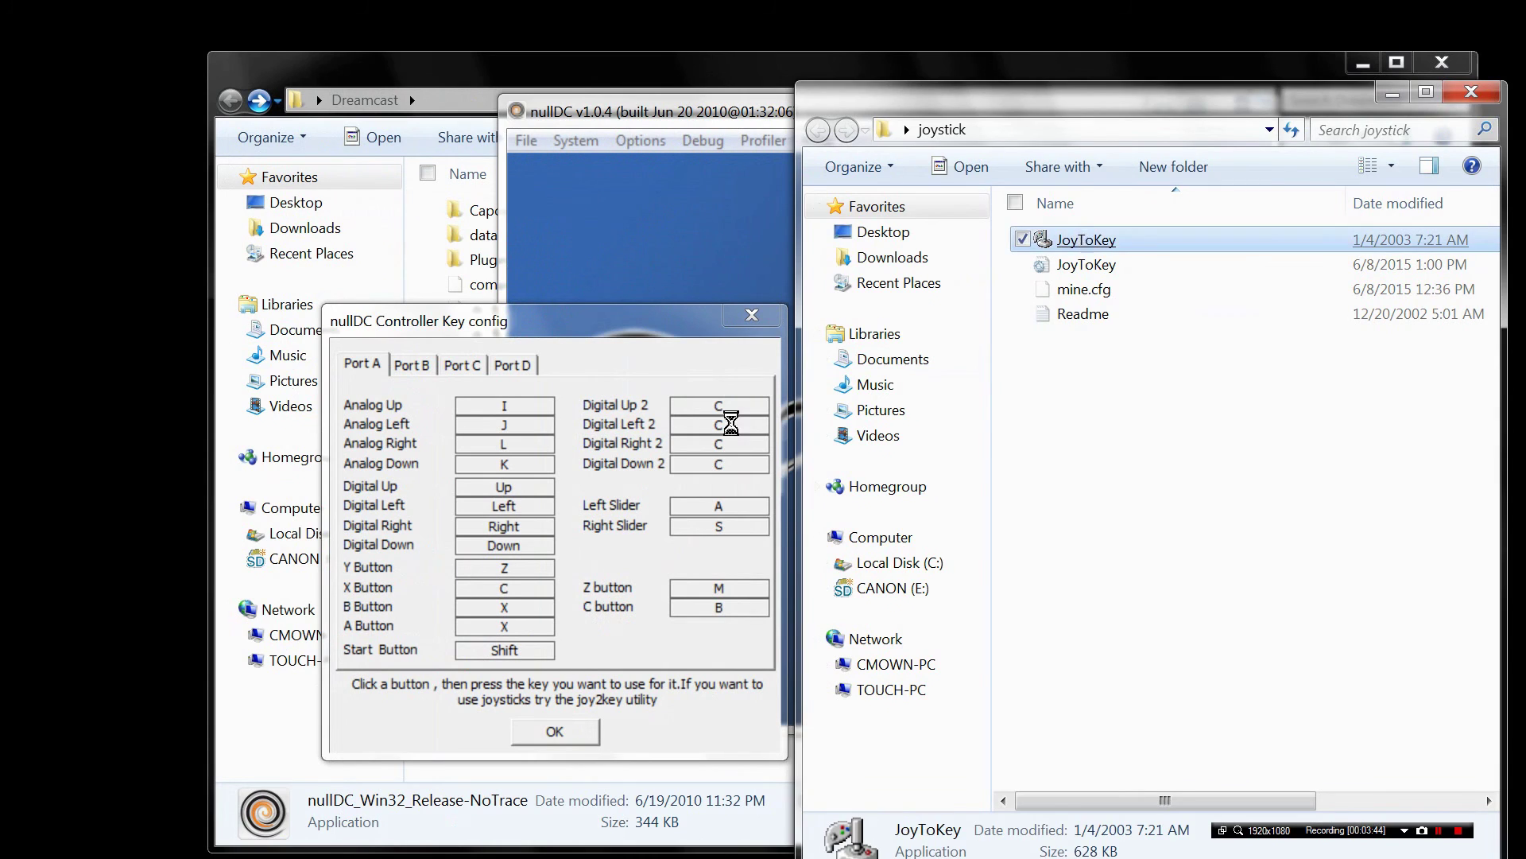
left_click_drag(878, 192, 910, 230)
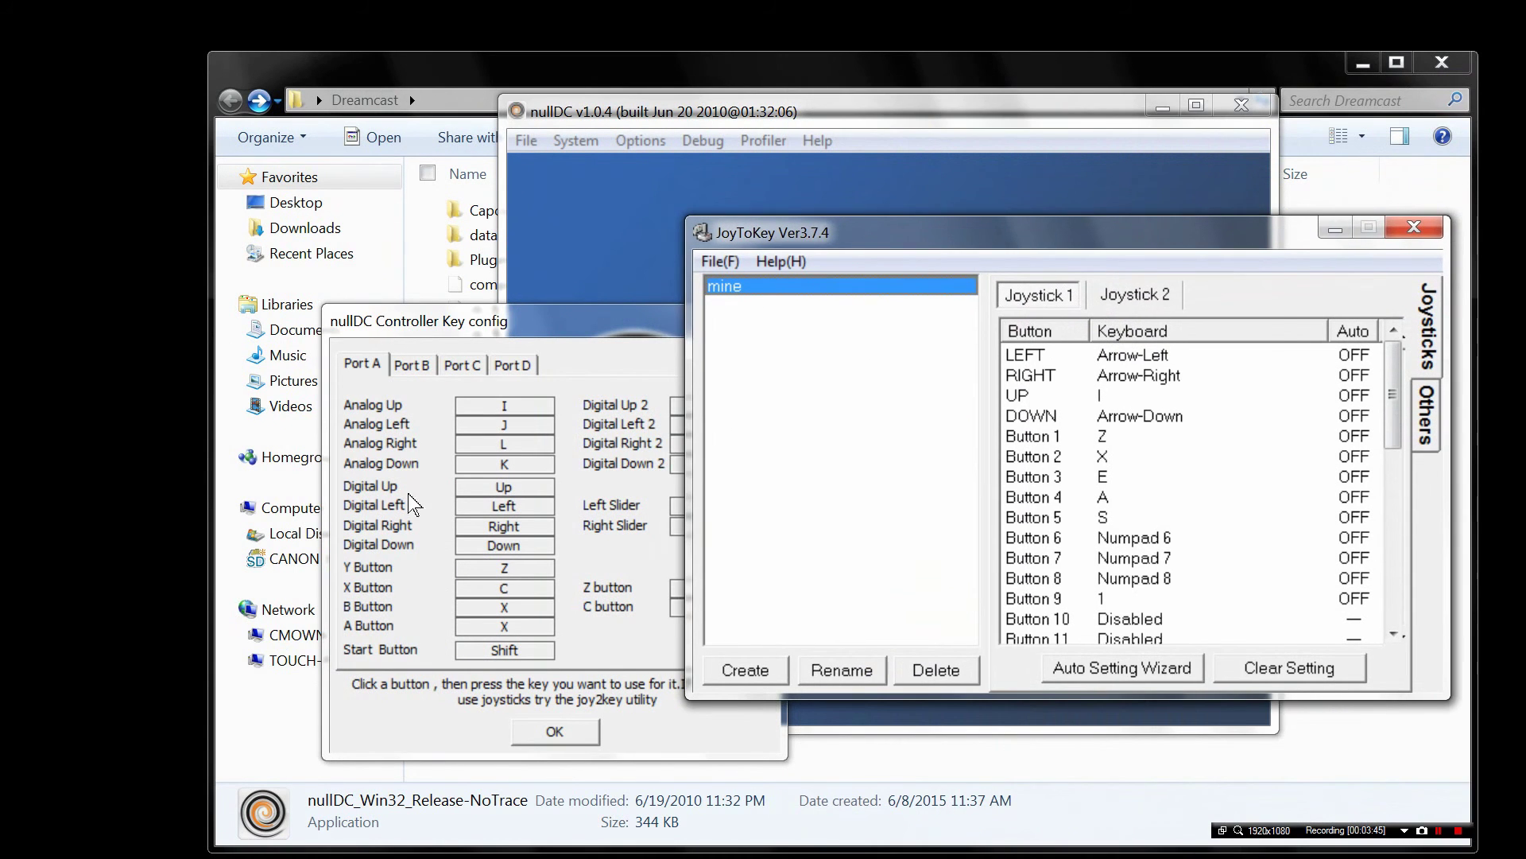
Compare the Port A controller keys with the JoyToKey "mine" profile's Joystick 1 mappings, repositioning the key configuration window
left_click_drag(513, 321, 418, 236)
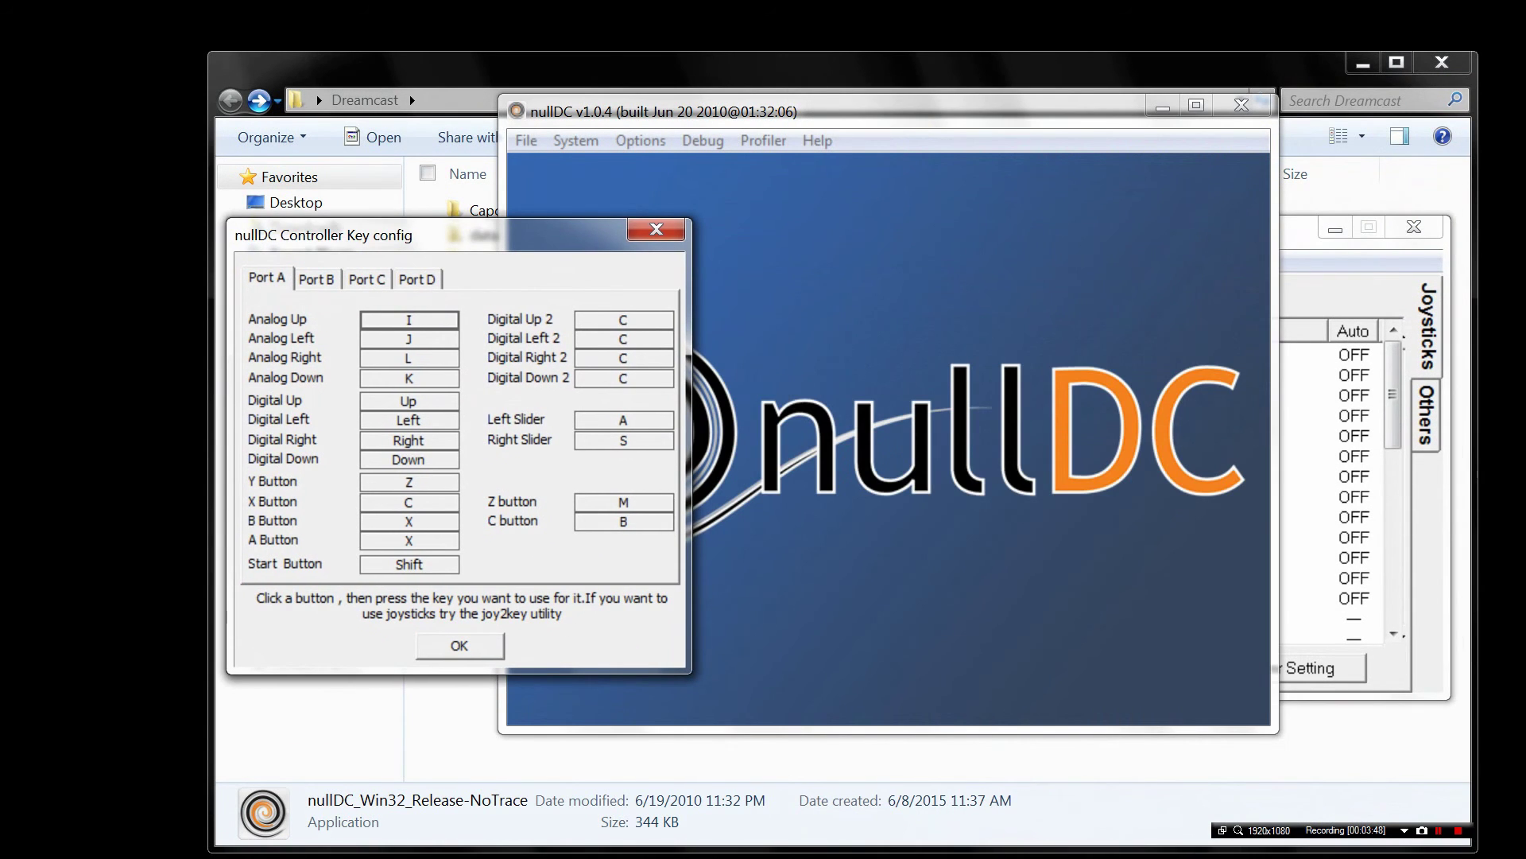
key("alt+Tab")
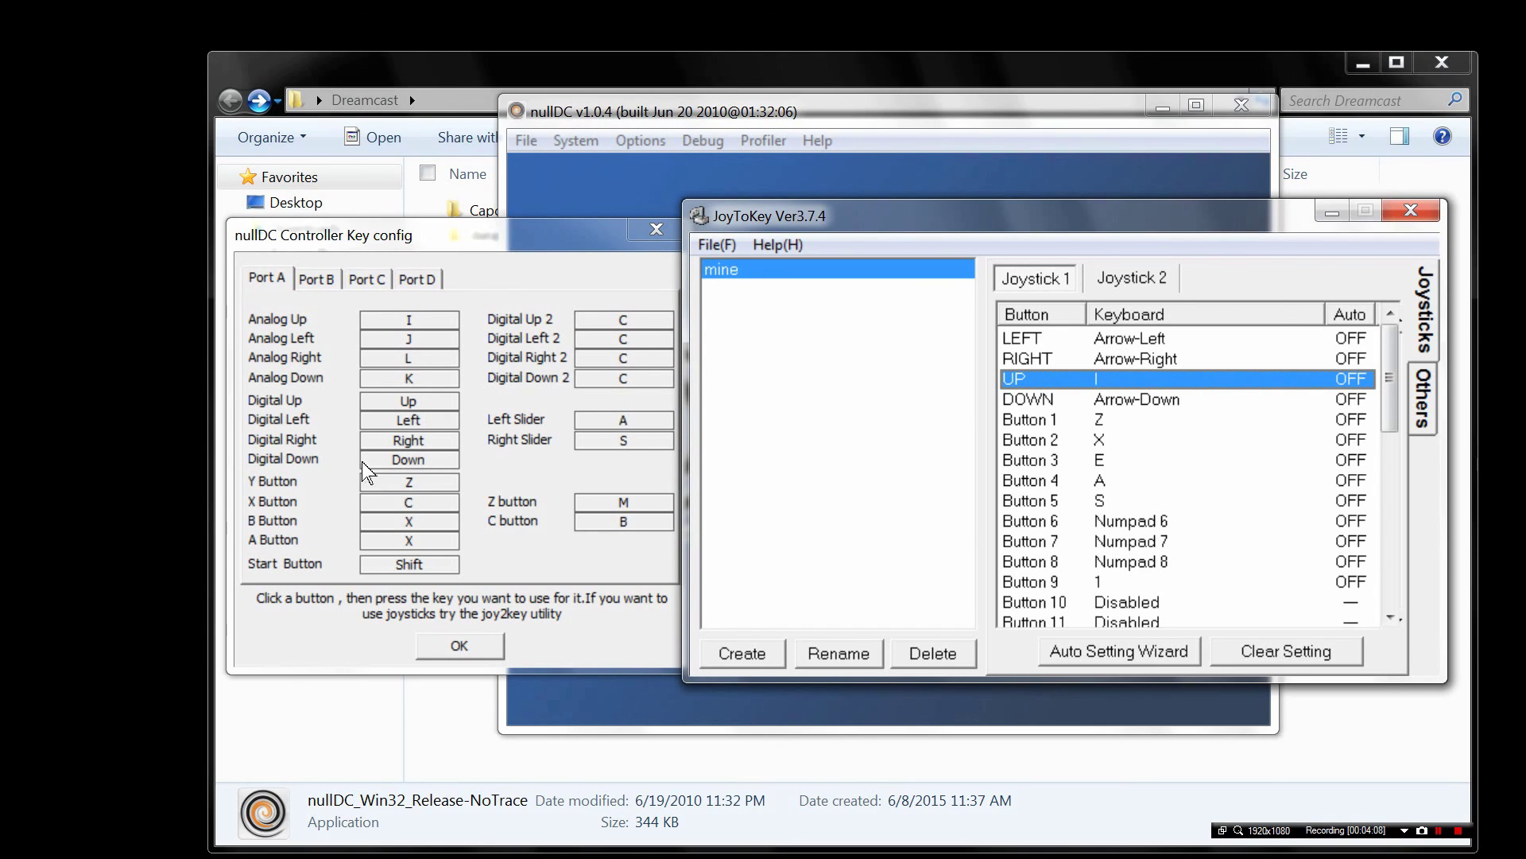
left_click_drag(398, 235, 860, 203)
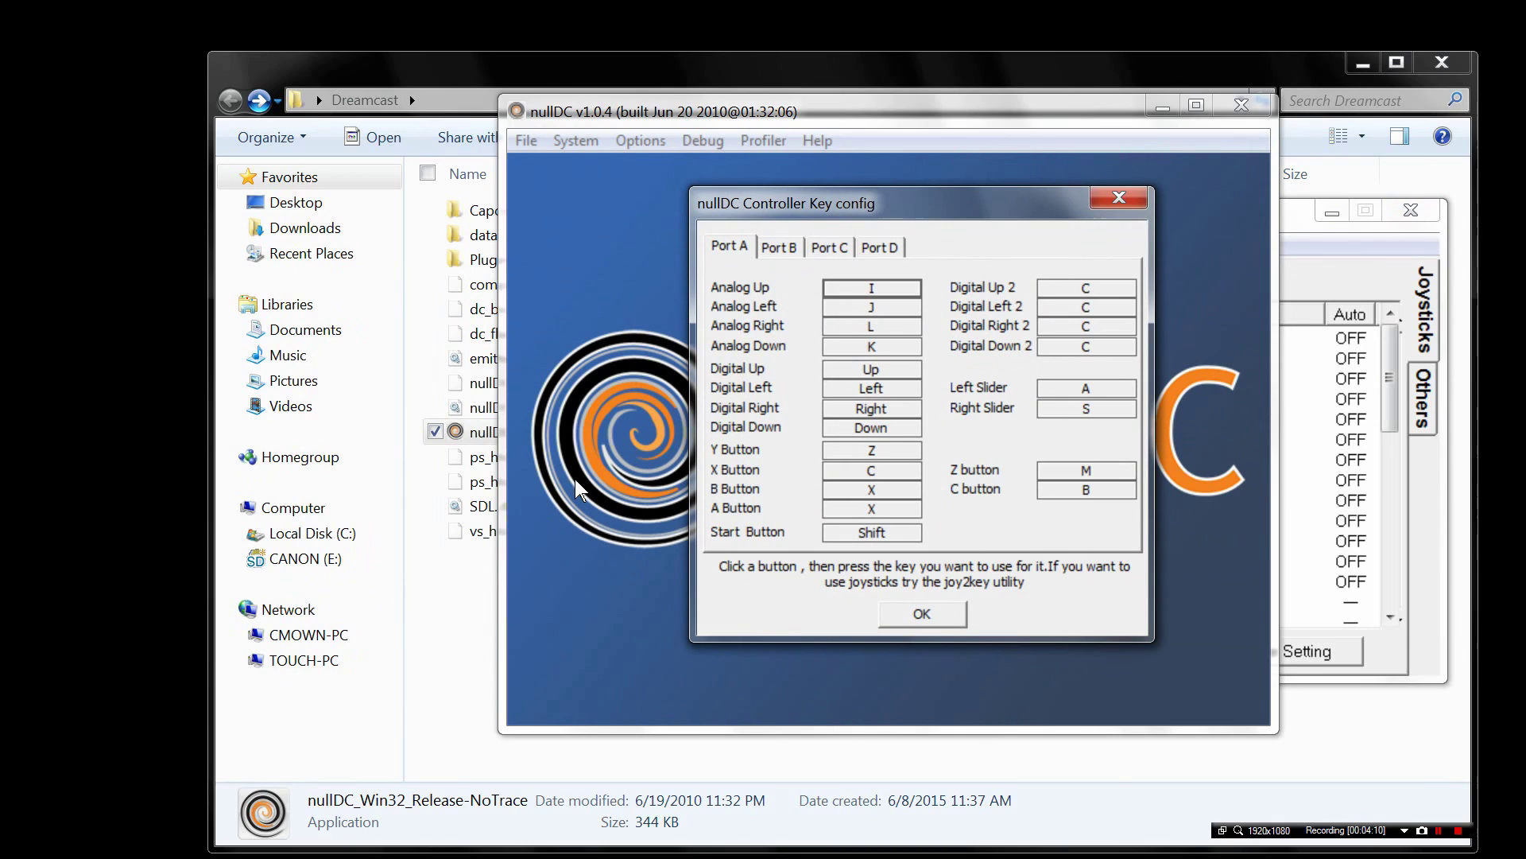
left_click(542, 355)
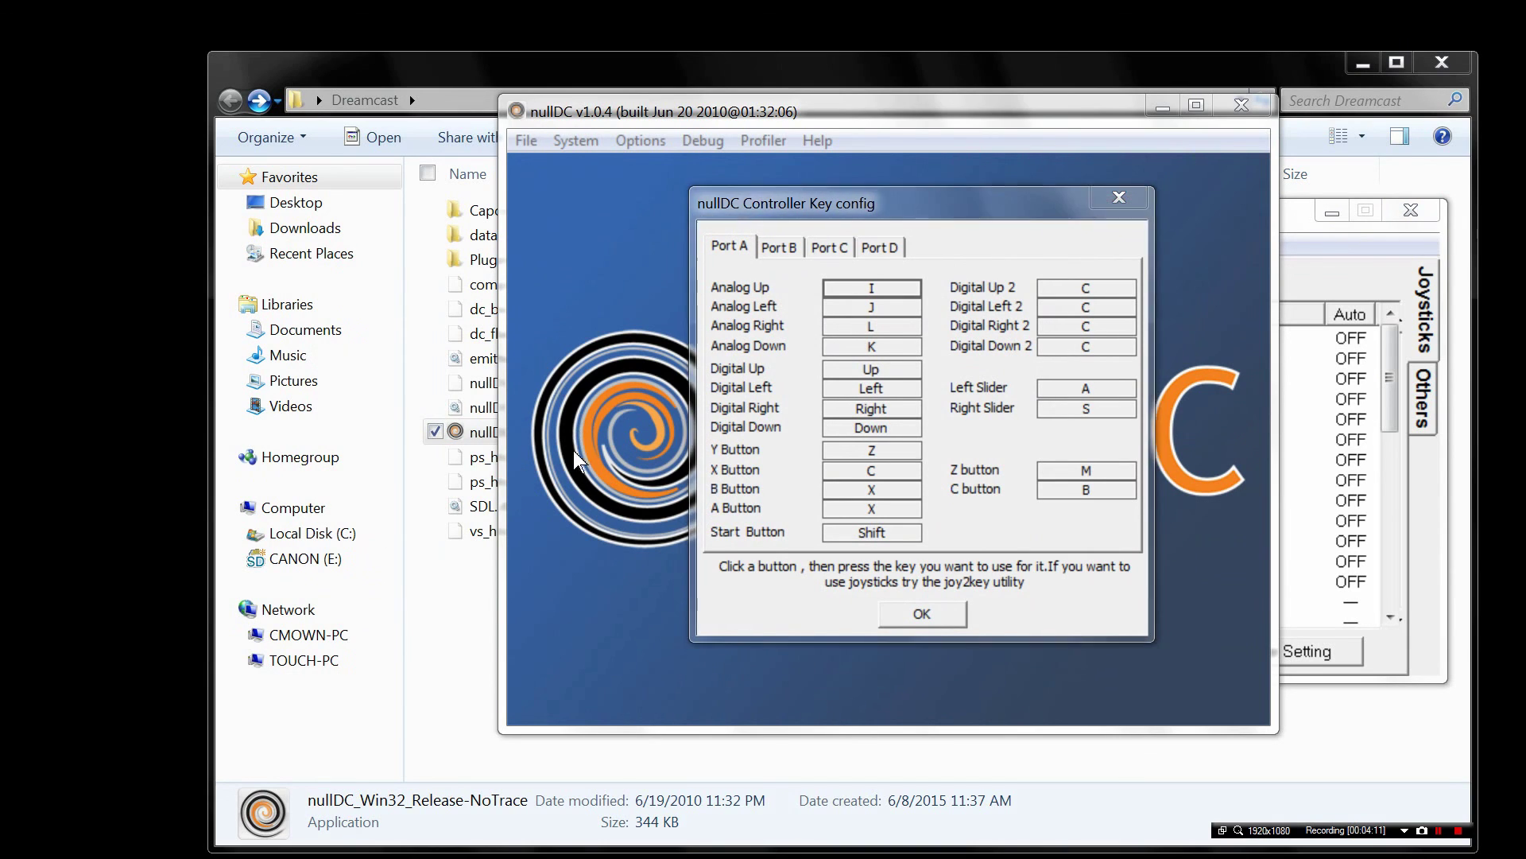
left_click_drag(770, 204, 386, 232)
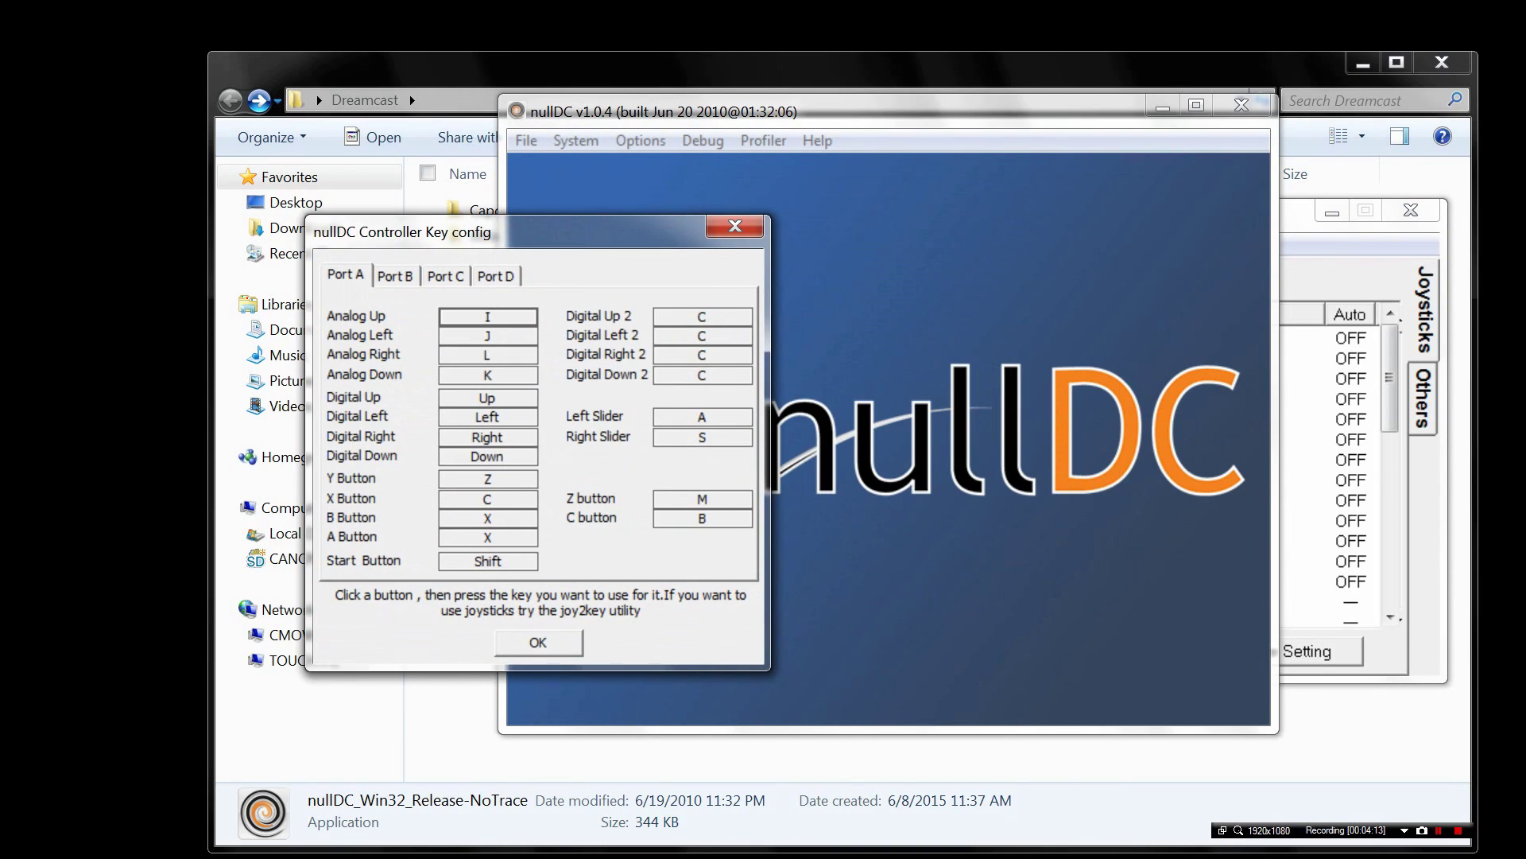